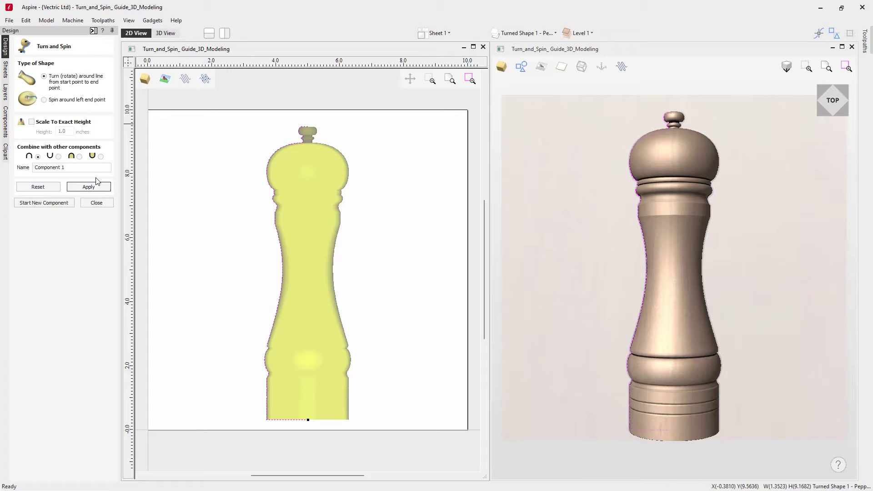
- Clear the existing turned shape, and turn the peppermill profile around its start-to-end line as an additive component named Peppermill
click(93, 186)
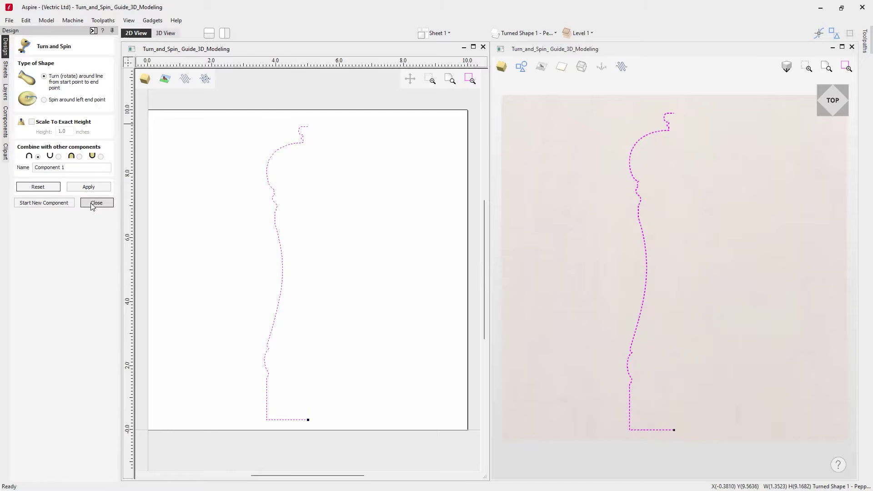
click(92, 205)
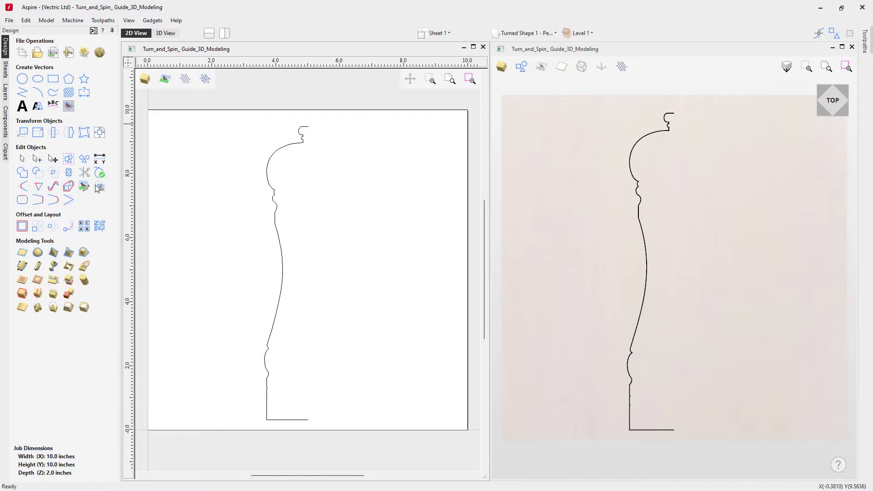
click(54, 266)
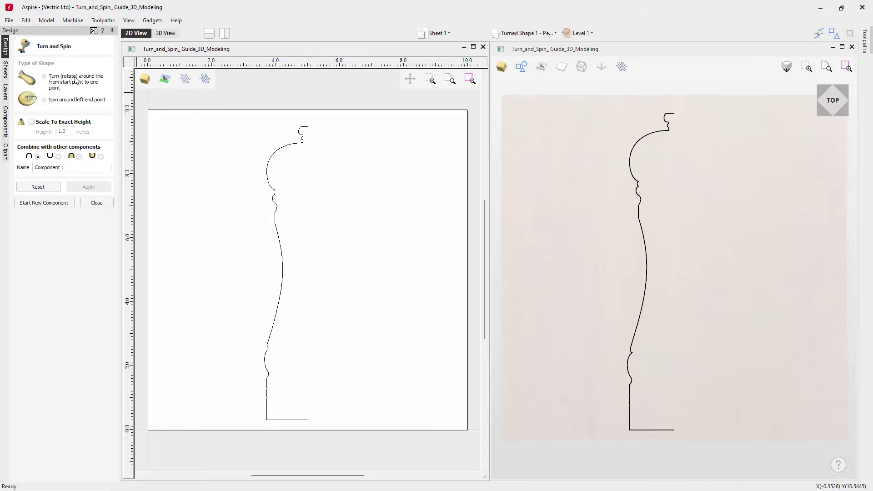
click(290, 145)
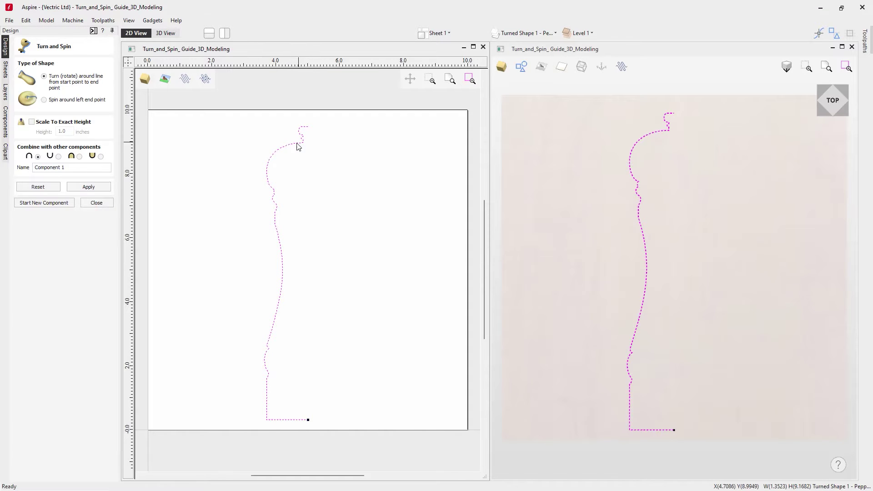
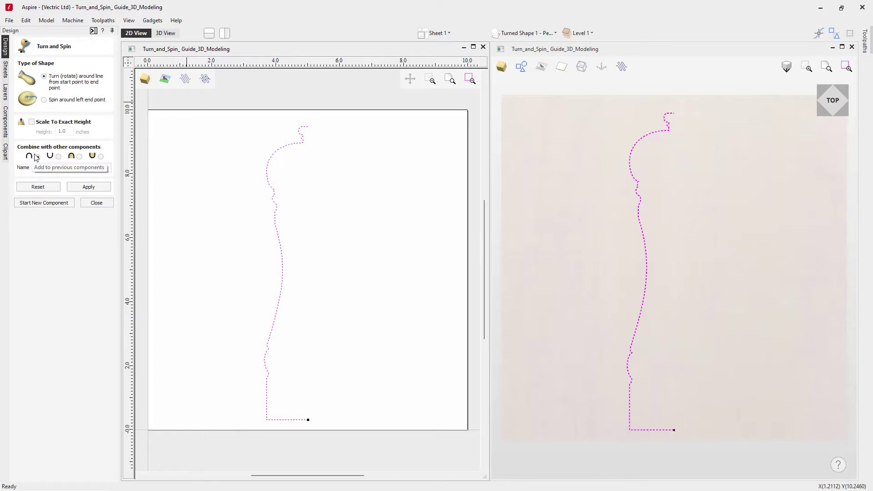
drag(68, 167, 21, 166)
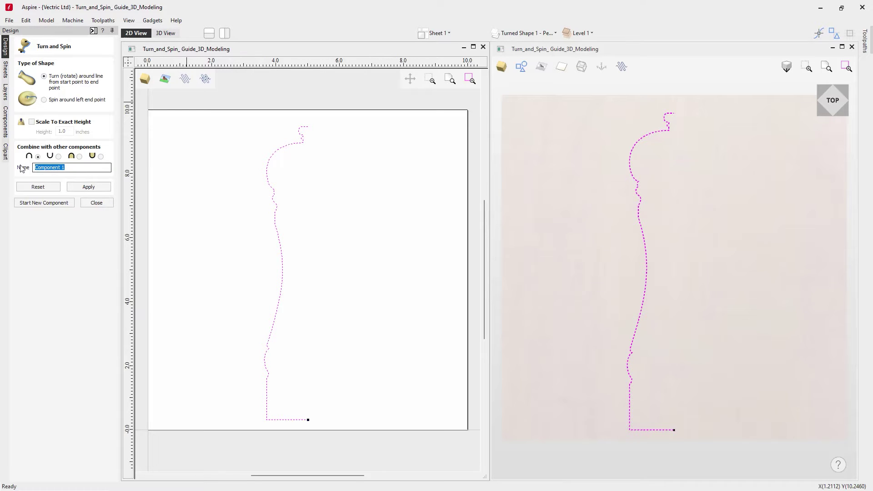
text(Peppermill)
click(98, 187)
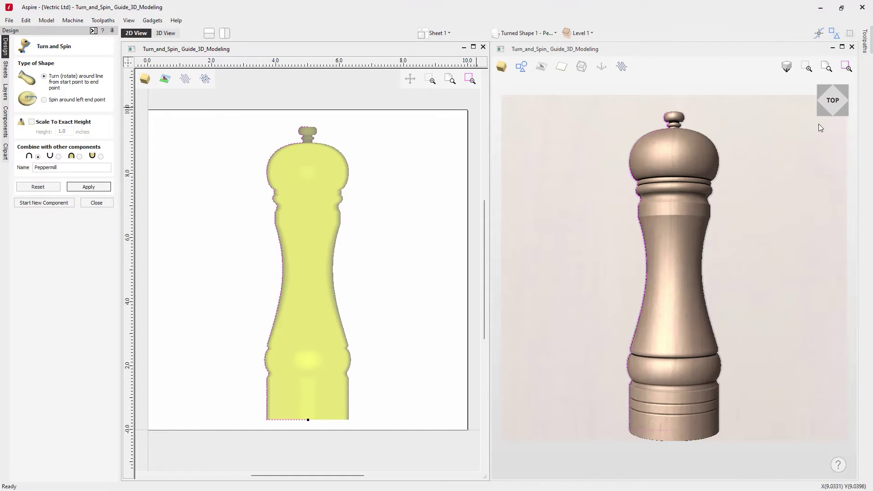
click(840, 115)
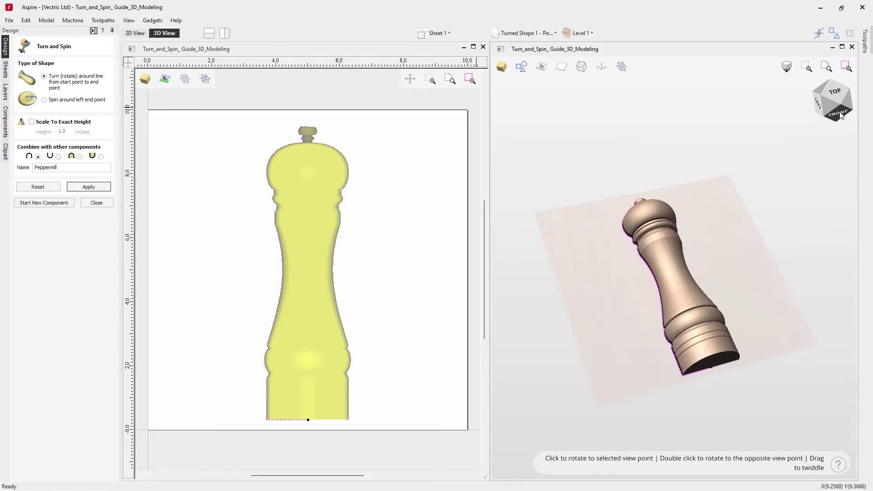
click(840, 114)
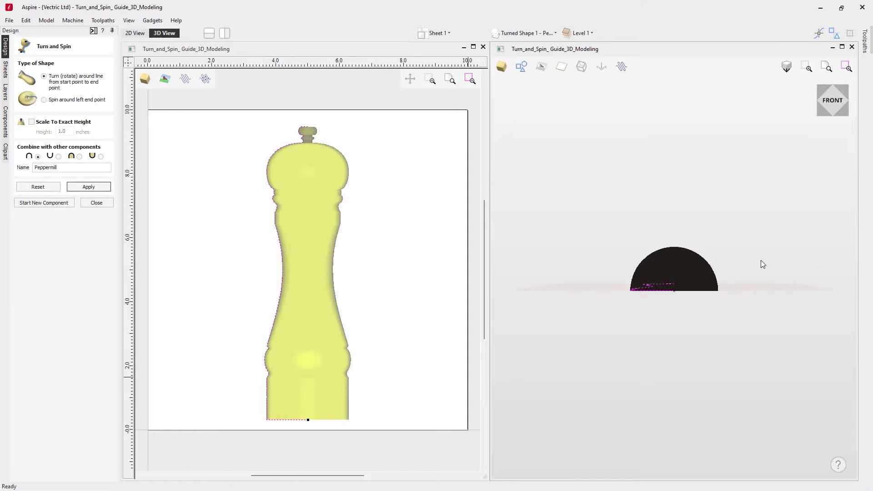
drag(834, 107, 834, 118)
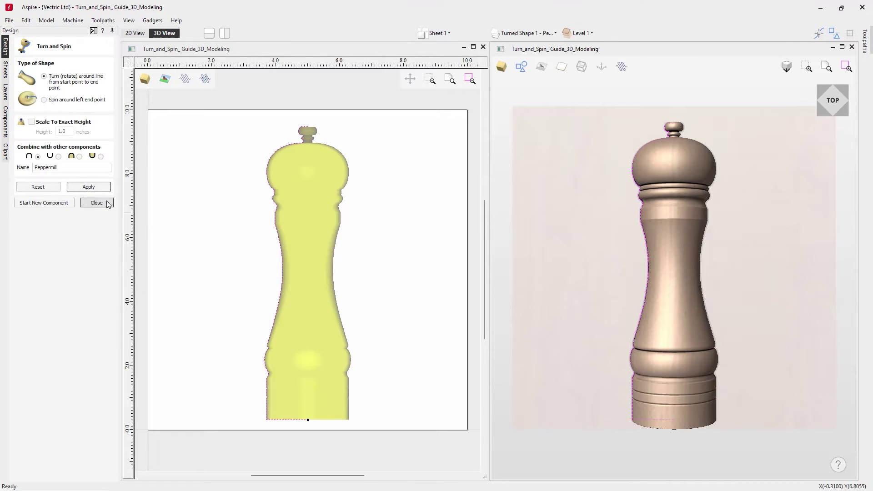
click(93, 203)
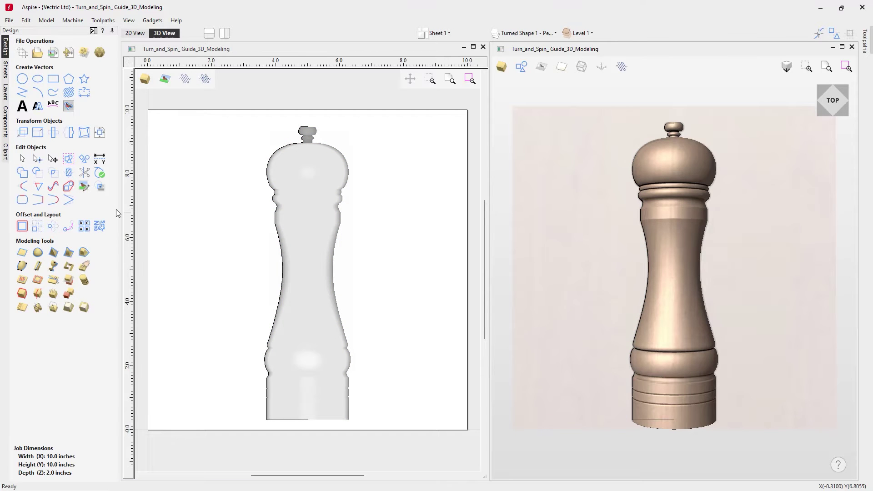
- Measure the distance from the outer edge of the peppermill's lower bulge to its centre
click(100, 158)
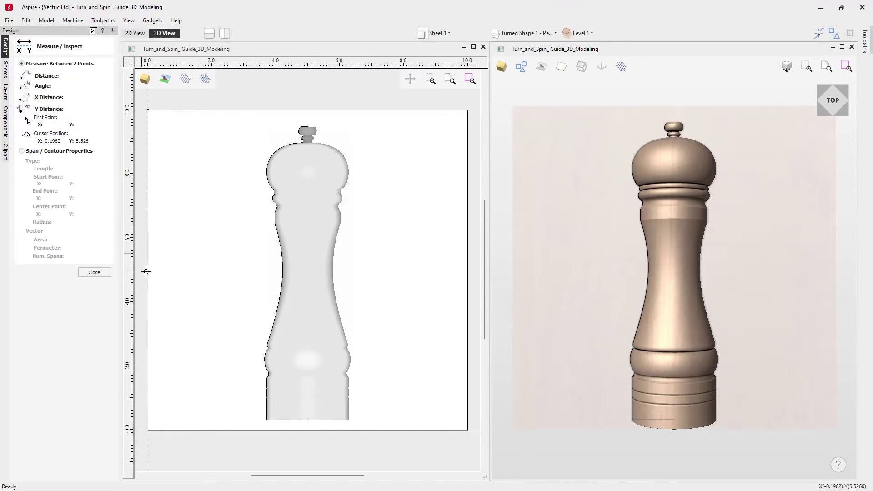
click(264, 358)
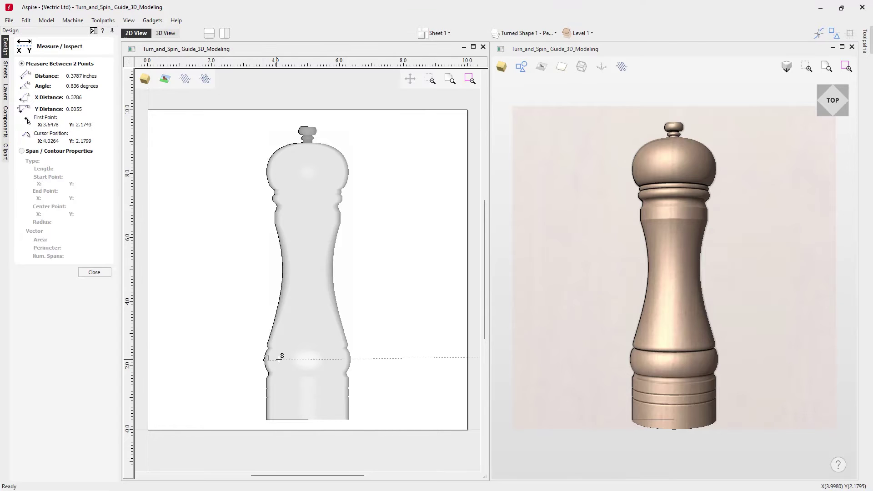
click(307, 360)
click(94, 272)
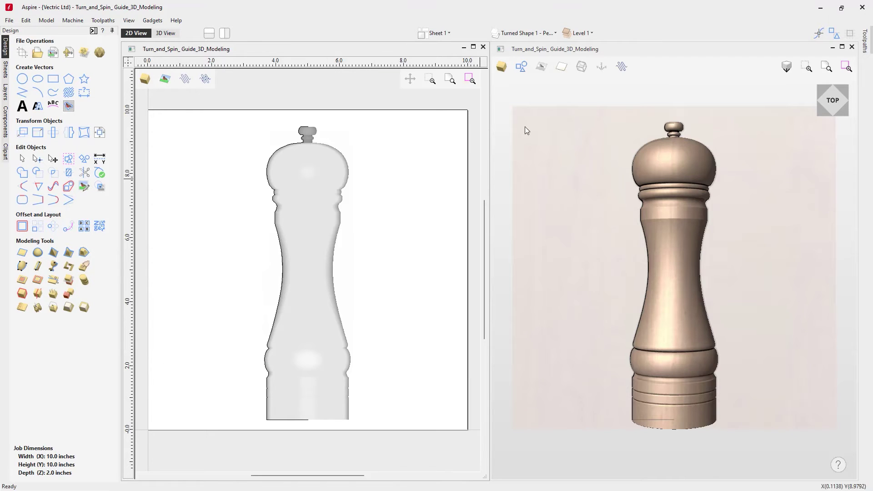
- Hide the Peppermill component, and show the Turned Shape 2 - Spindle layer as the active one in place of the Turned Shape 1 layer
click(589, 34)
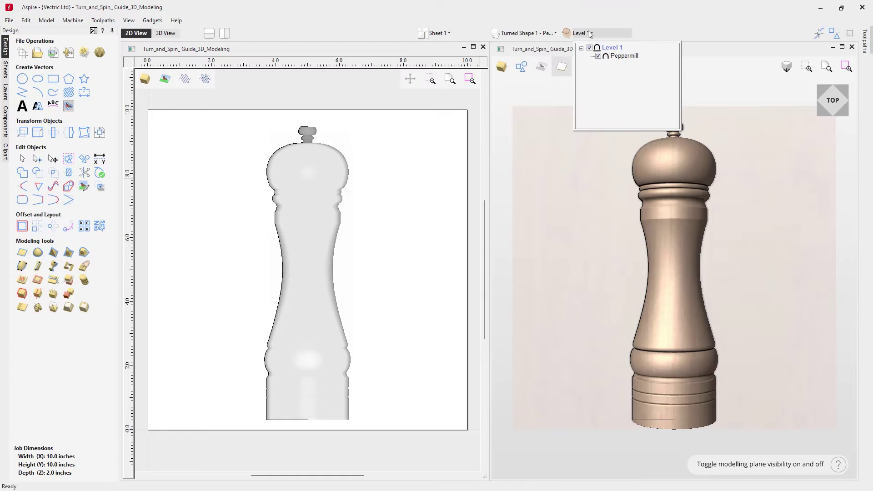
click(599, 55)
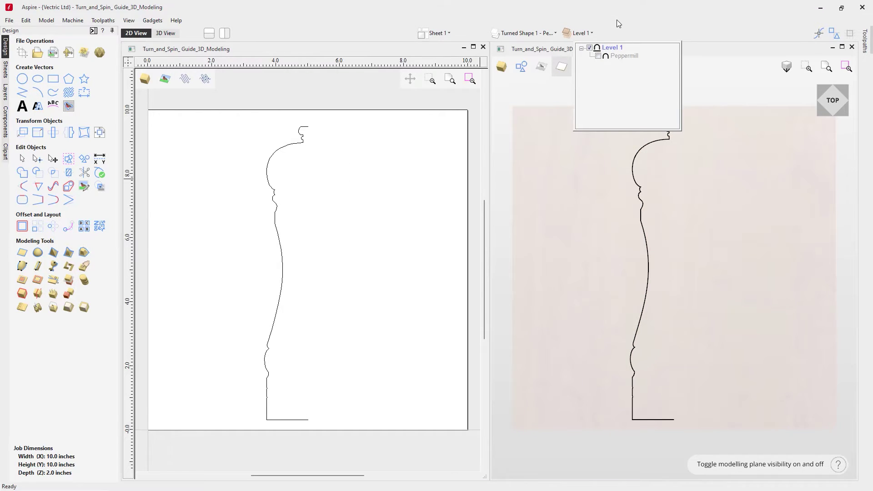
click(554, 33)
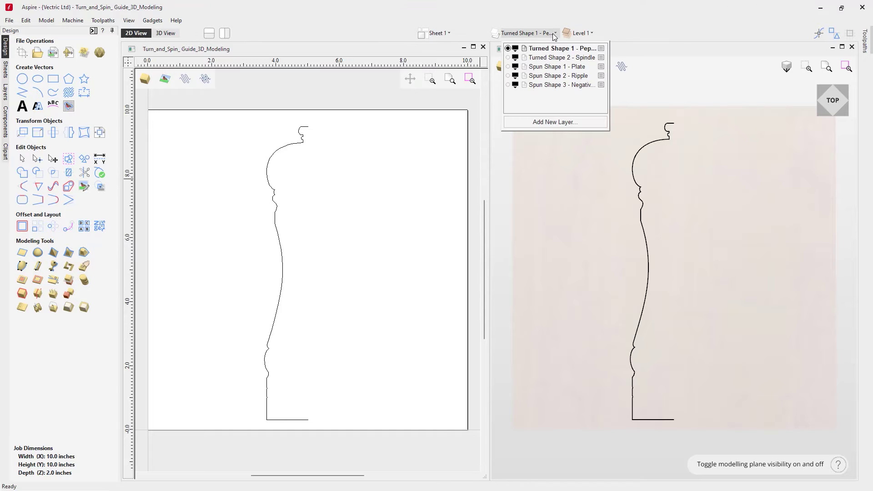
click(508, 49)
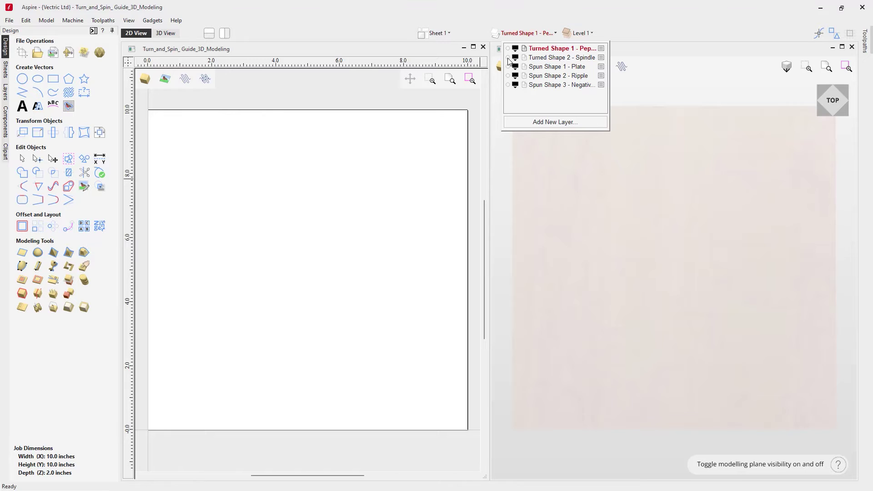
click(508, 58)
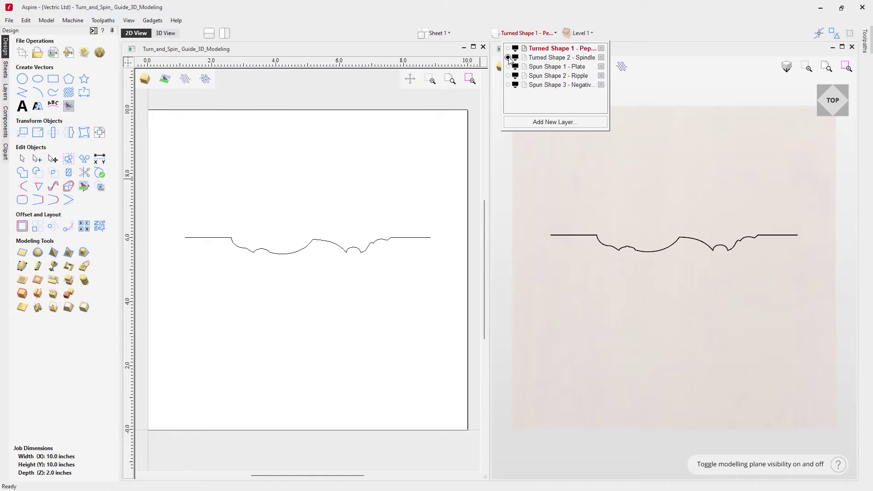
click(545, 59)
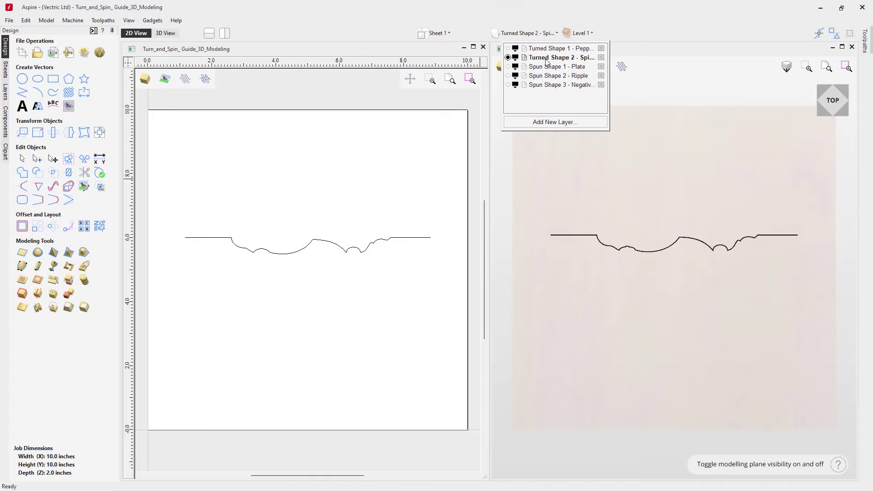
click(371, 209)
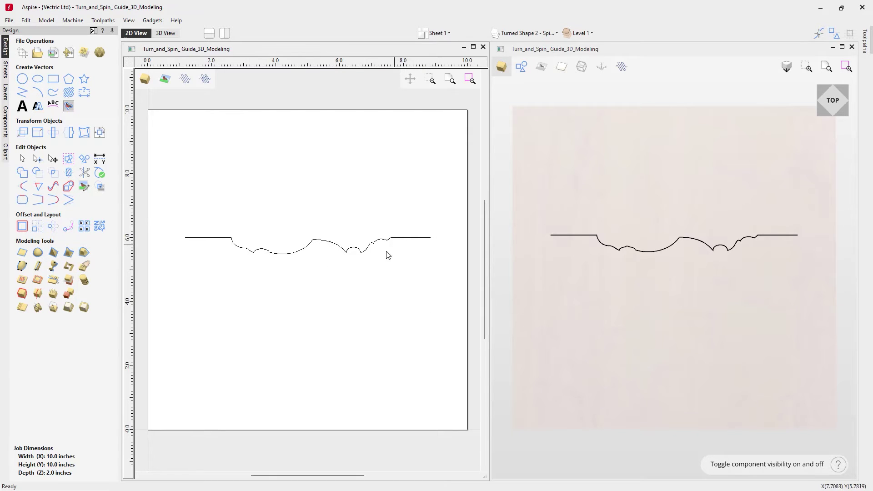
- Try turning the spindle profile around the line between its end points, and discard the resulting shape
click(54, 266)
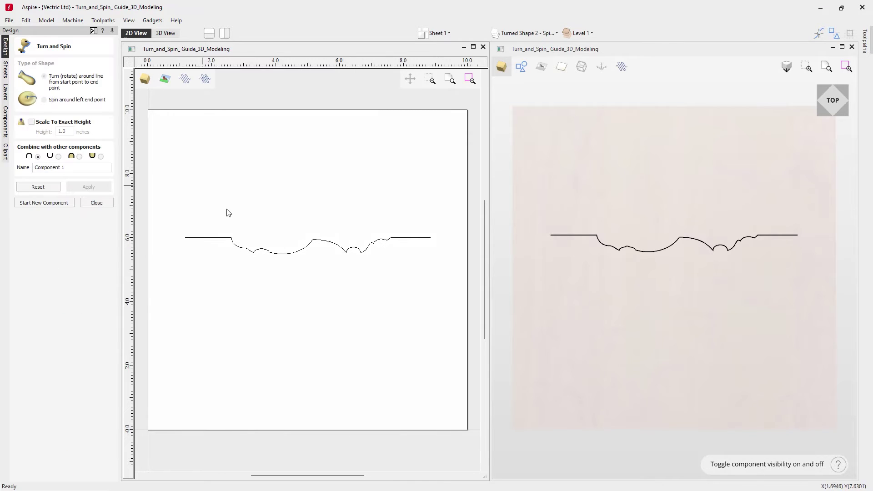
click(236, 248)
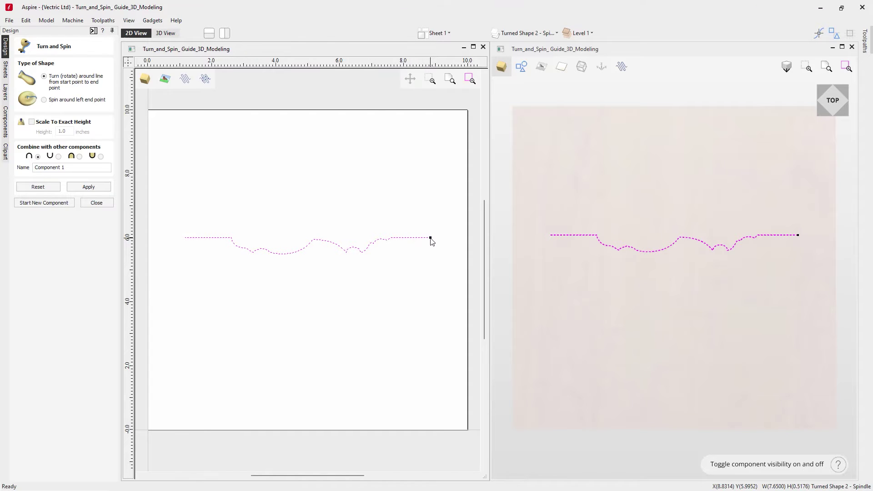
click(84, 185)
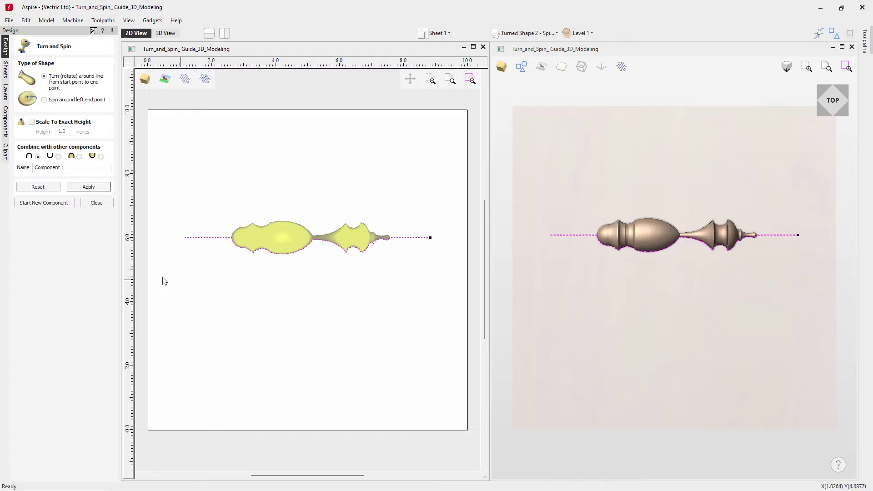
click(38, 187)
click(102, 203)
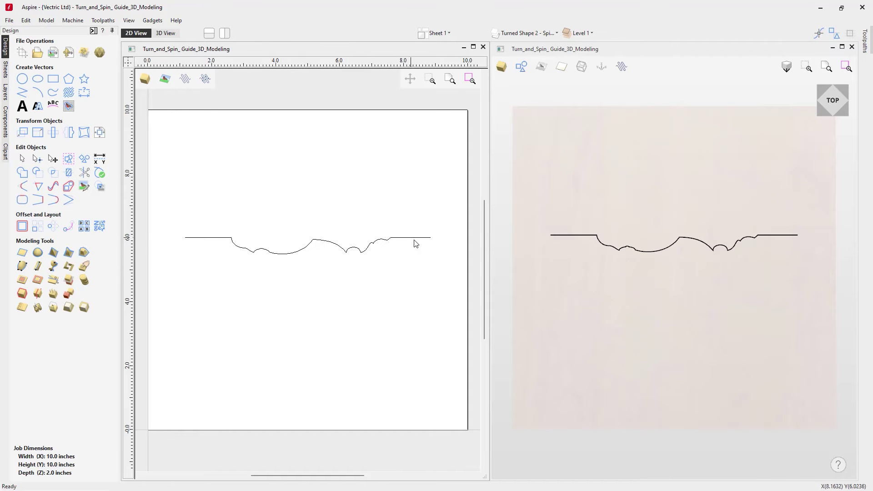
- Draw a vertical line about 1 inch long down to Y 5.0 from each end of the spindle profile
click(26, 90)
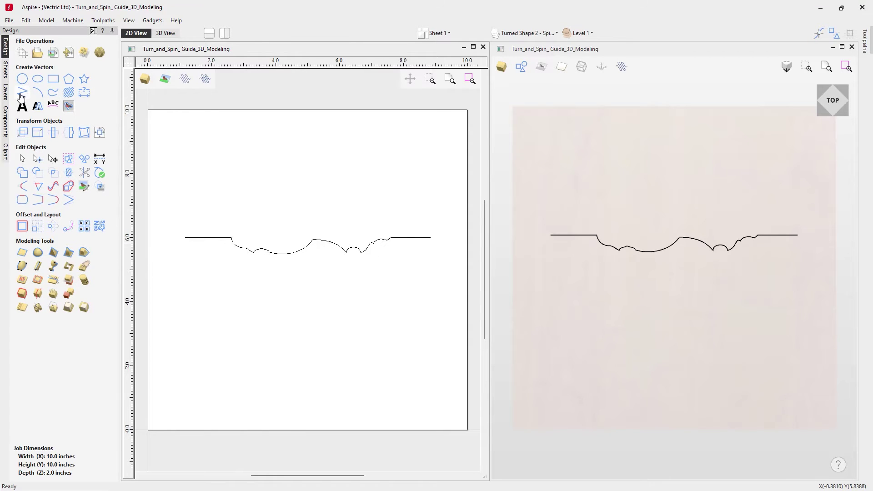
click(431, 237)
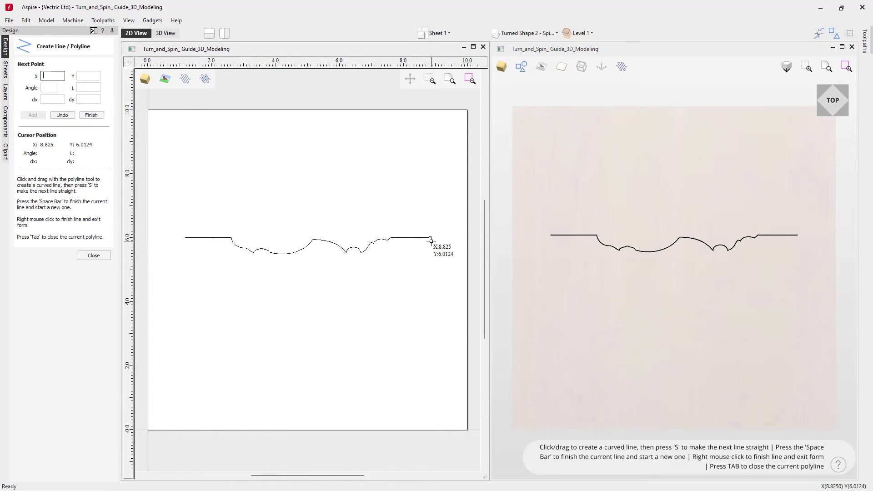
click(431, 271)
key(space)
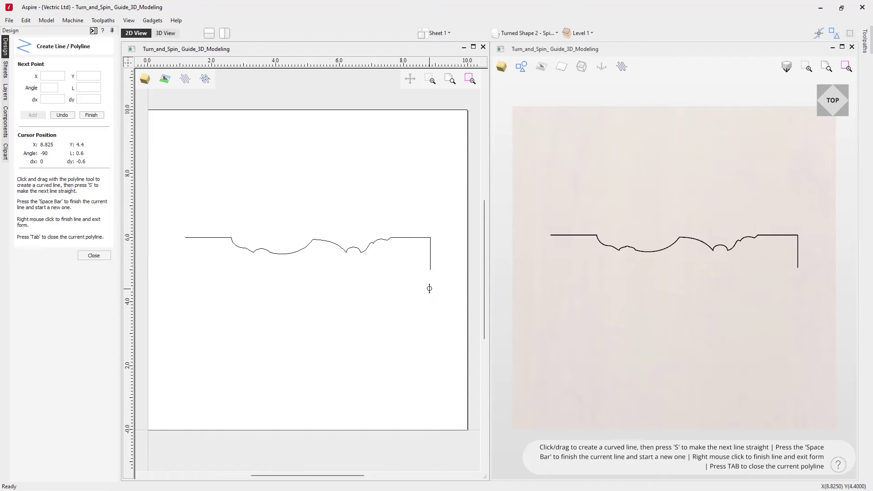
click(185, 237)
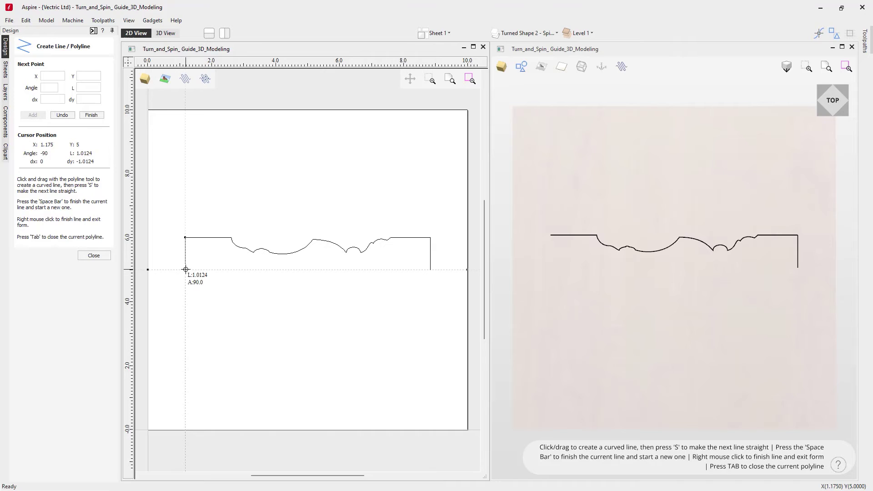
click(185, 270)
key(space)
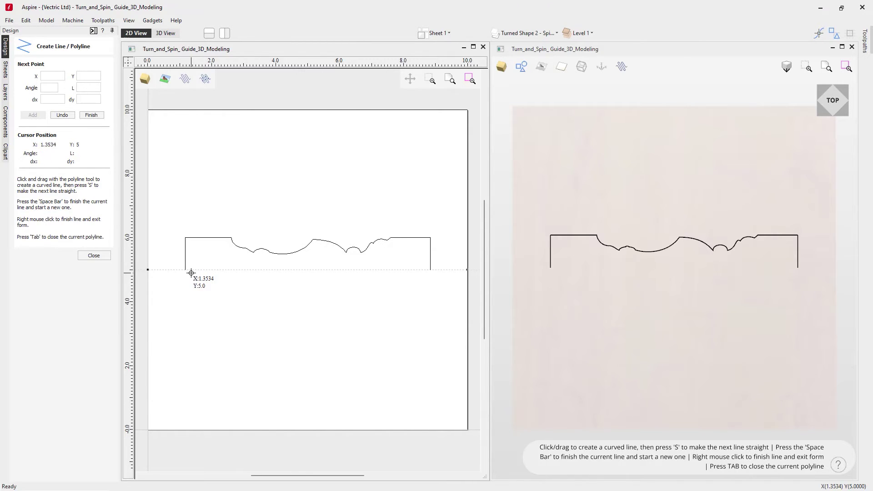
right_click(191, 273)
- Join the spindle profile and its two vertical end lines into one open vector
drag(456, 277, 161, 195)
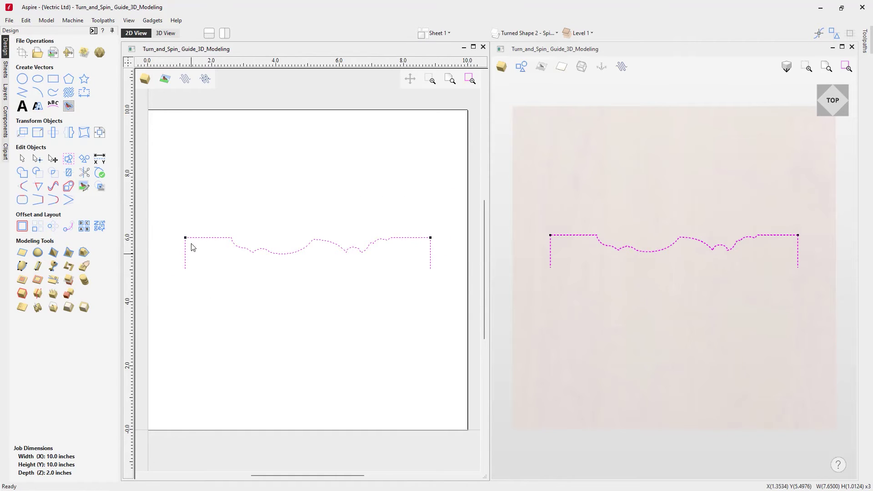
click(22, 200)
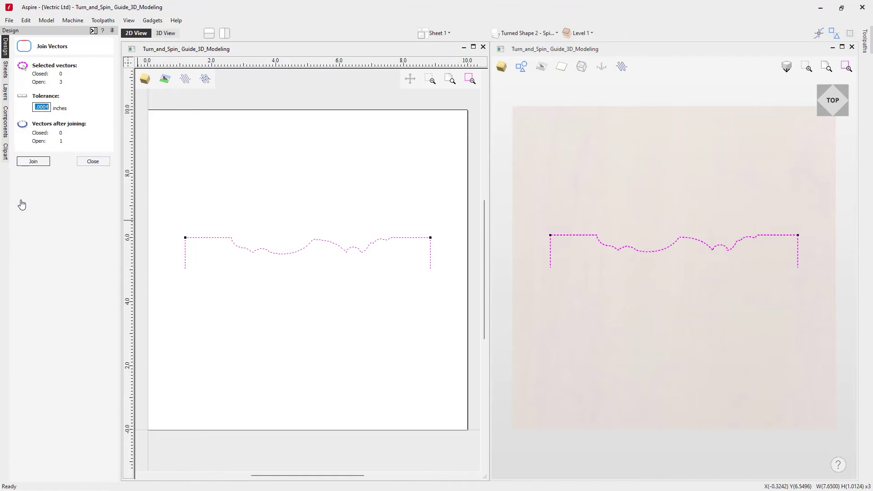
click(34, 162)
click(91, 162)
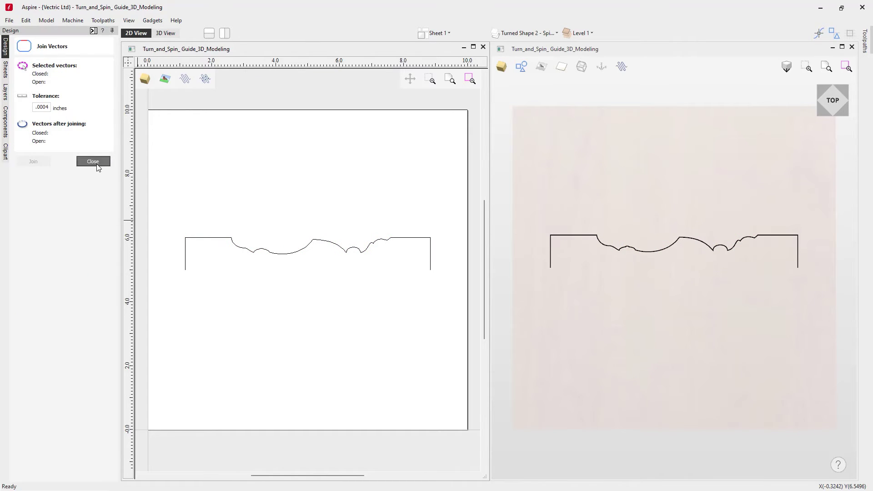
- Turn the joined spindle profile around the line from its start point to its end point
click(185, 270)
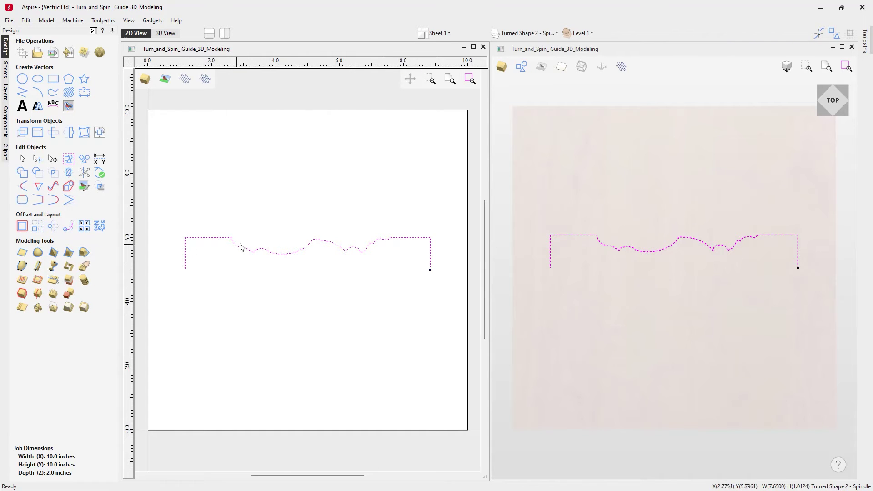
click(54, 267)
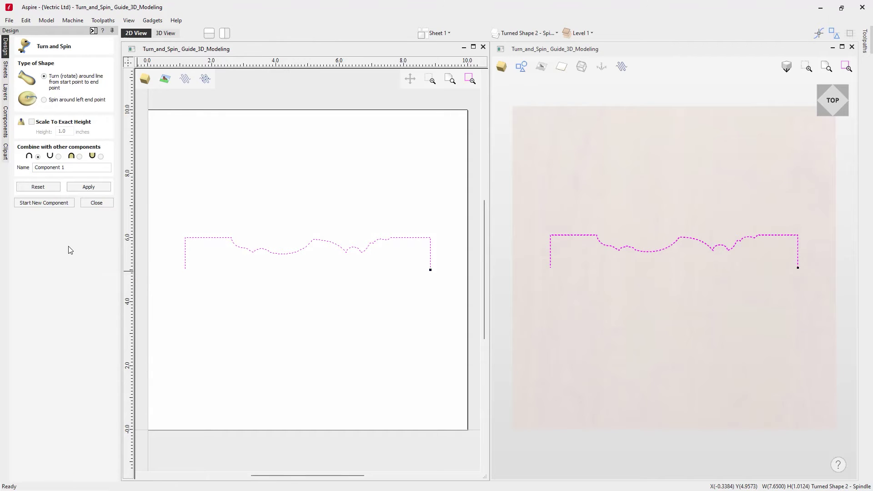
click(88, 187)
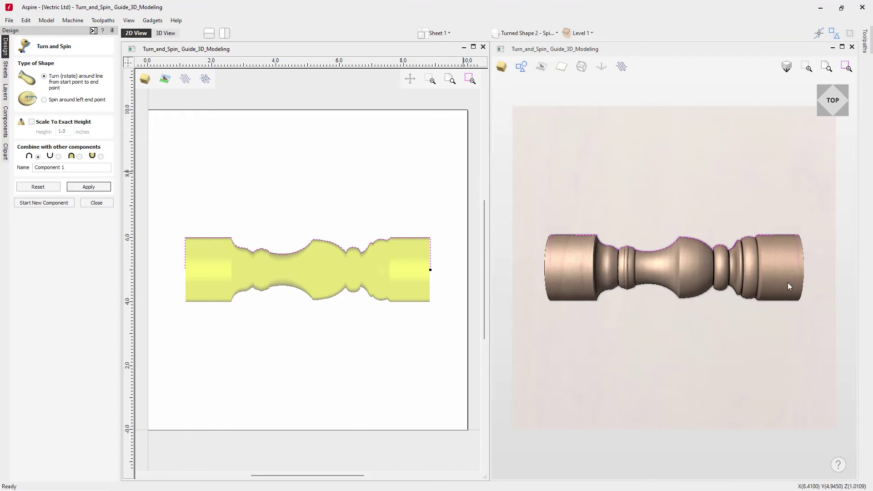
click(598, 368)
drag(599, 367, 748, 288)
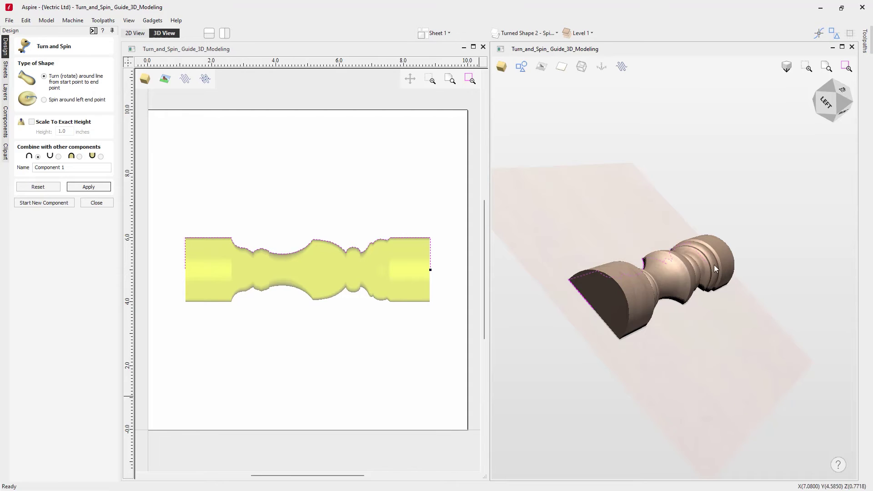
mouse_move(722, 331)
mouse_down()
mouse_move(707, 328)
mouse_move(757, 328)
mouse_move(708, 315)
mouse_move(739, 327)
mouse_up()
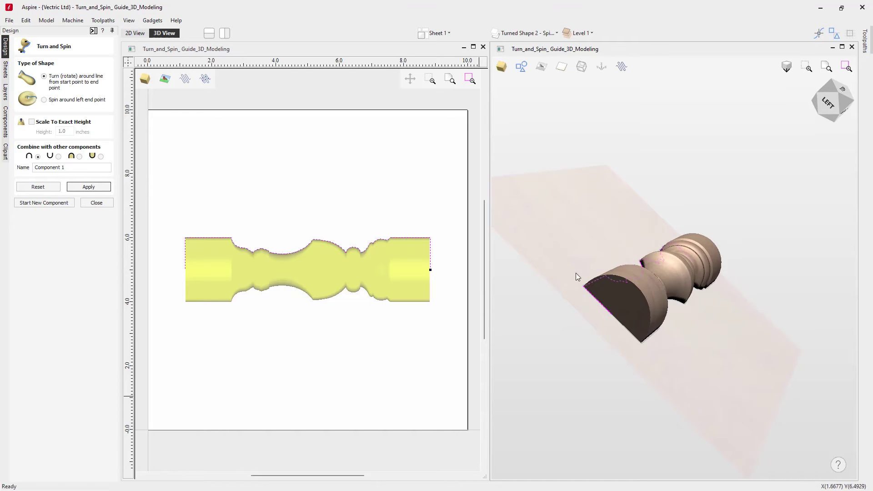
- Try scaling the turned spindle to an exact height of 0.5 inches, and switch the exact height scaling off again
click(32, 123)
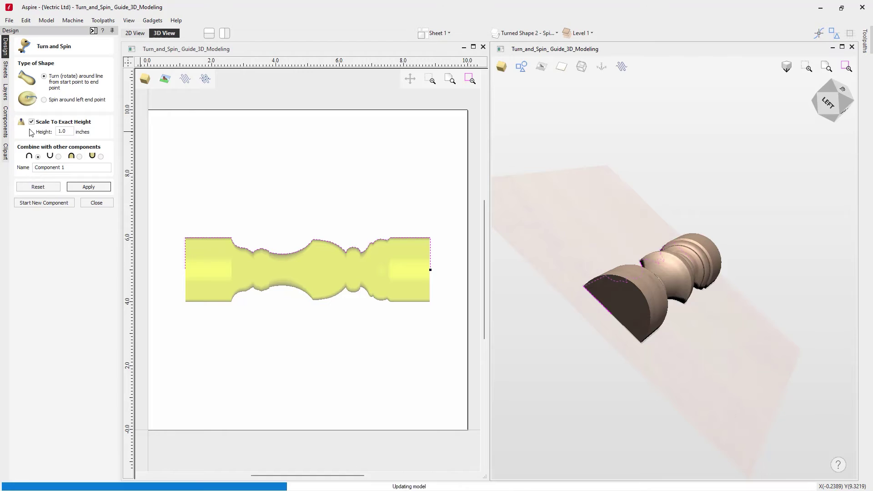
key(Tab)
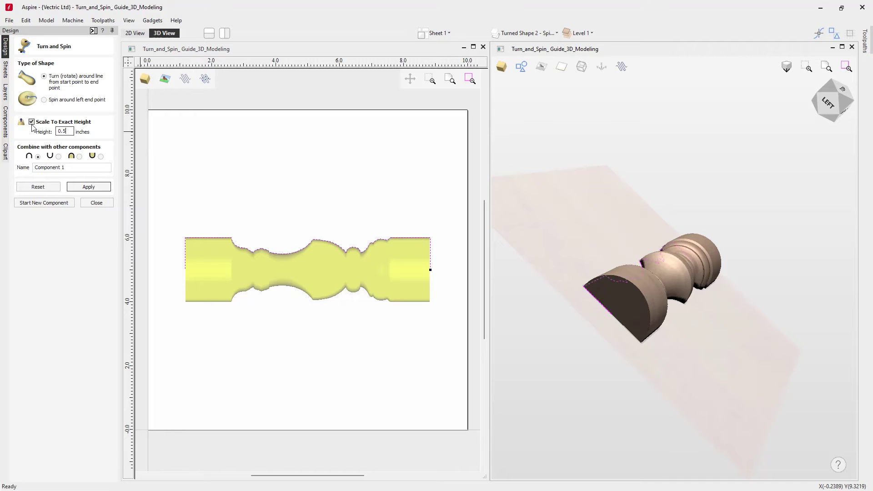
key(Return)
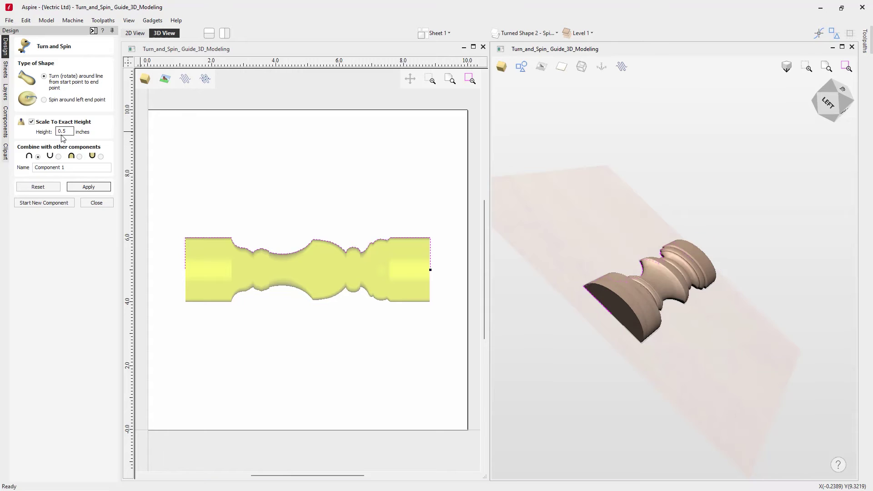
drag(628, 224, 570, 259)
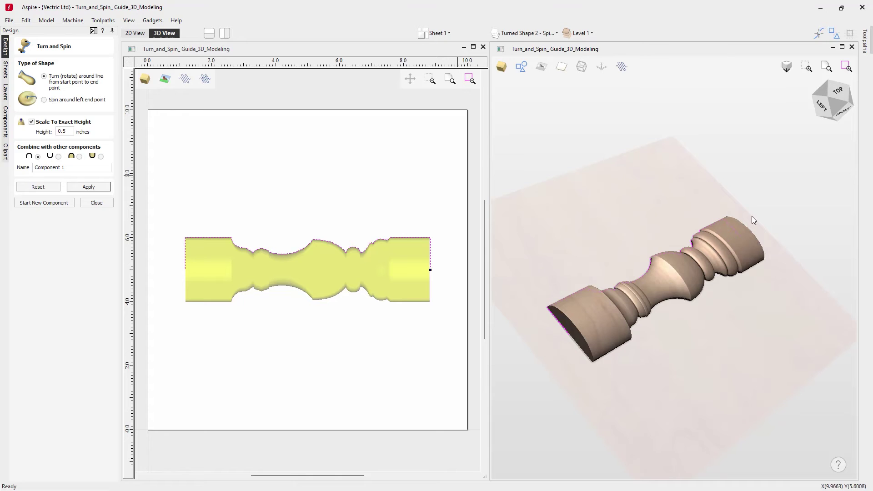
drag(690, 368, 655, 364)
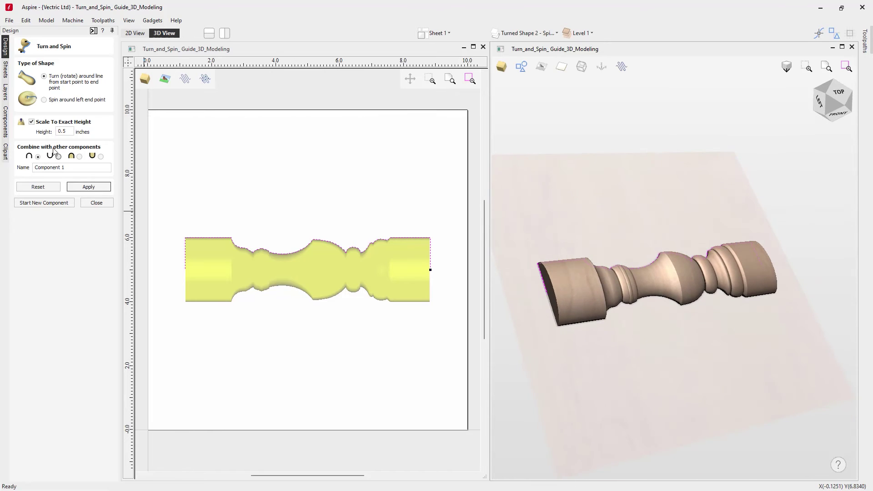
click(31, 122)
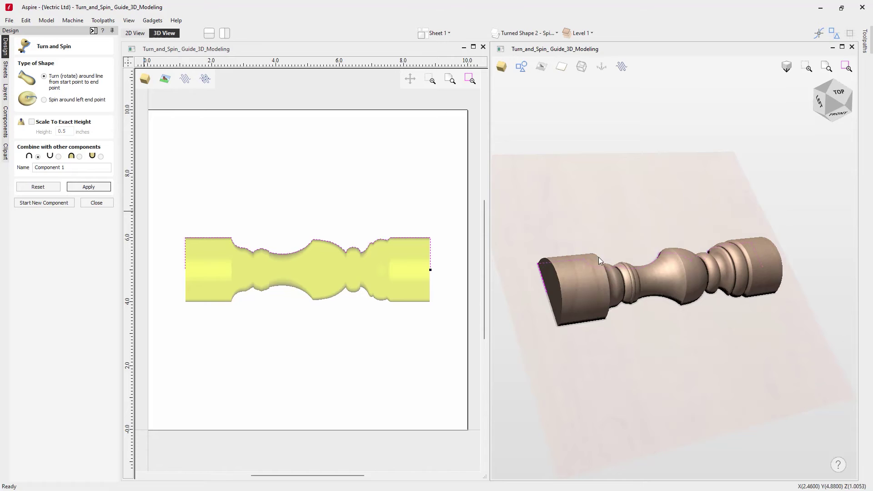
- Move the profile node at the peak of the spindle's central bulge slightly outward, and reapply the turned shape
click(839, 94)
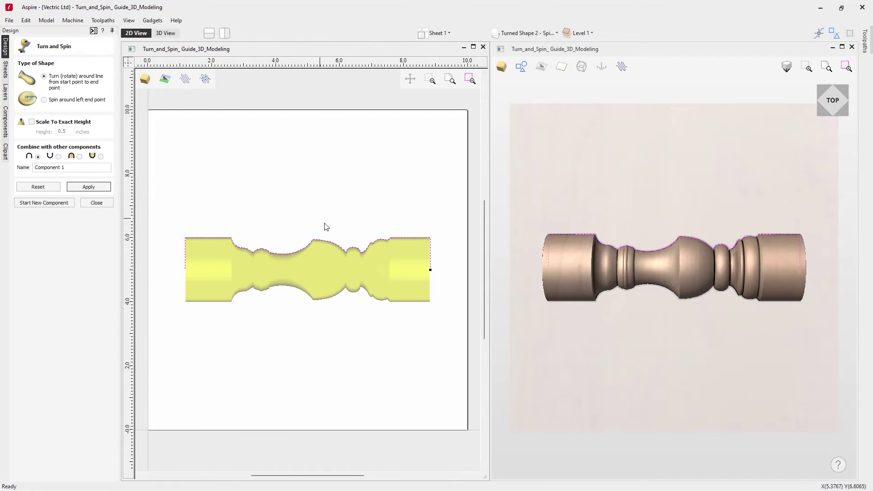
double_click(348, 253)
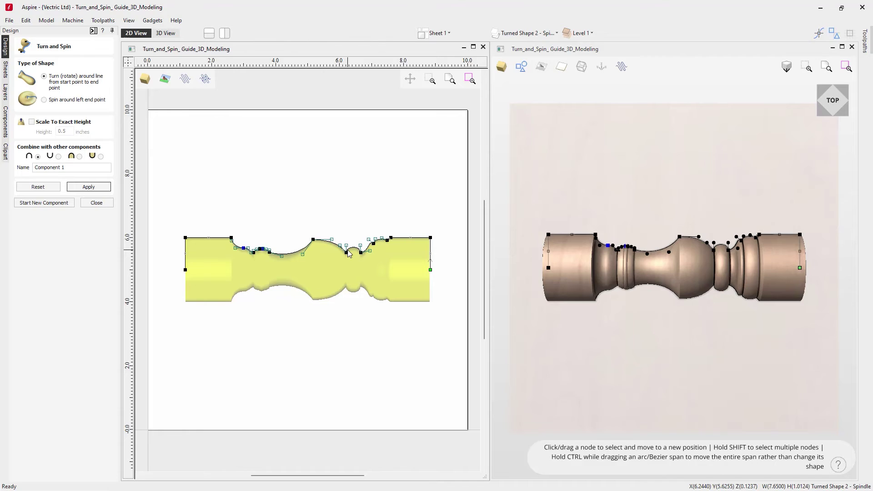
drag(312, 239, 312, 232)
click(88, 187)
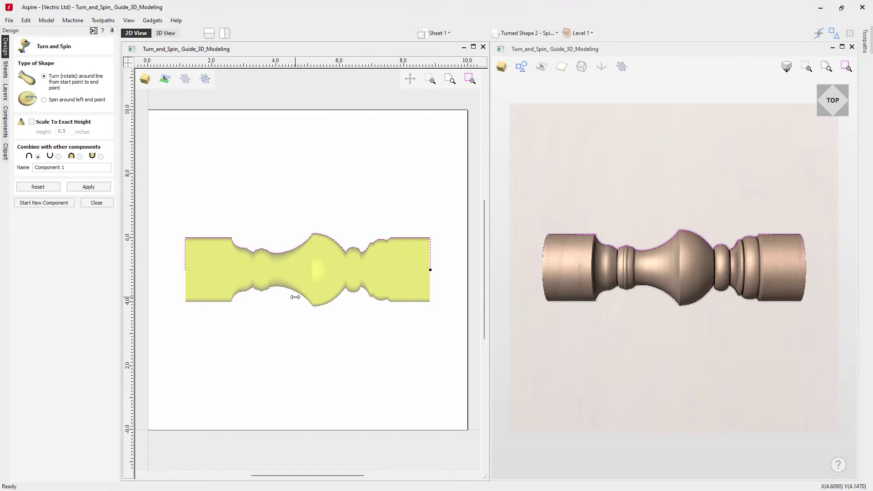
- Name the turned component Spindle, apply it and finish the Turn and Spin operation
drag(67, 167, 8, 172)
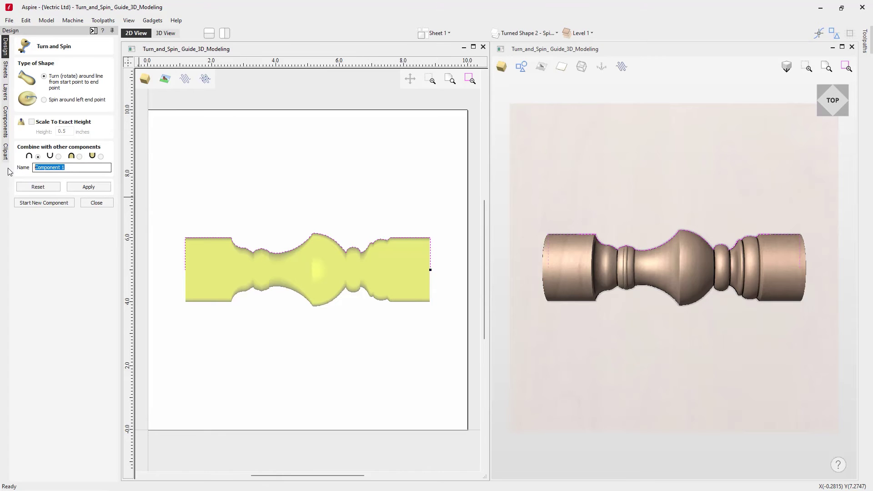
text(Spindle)
click(90, 187)
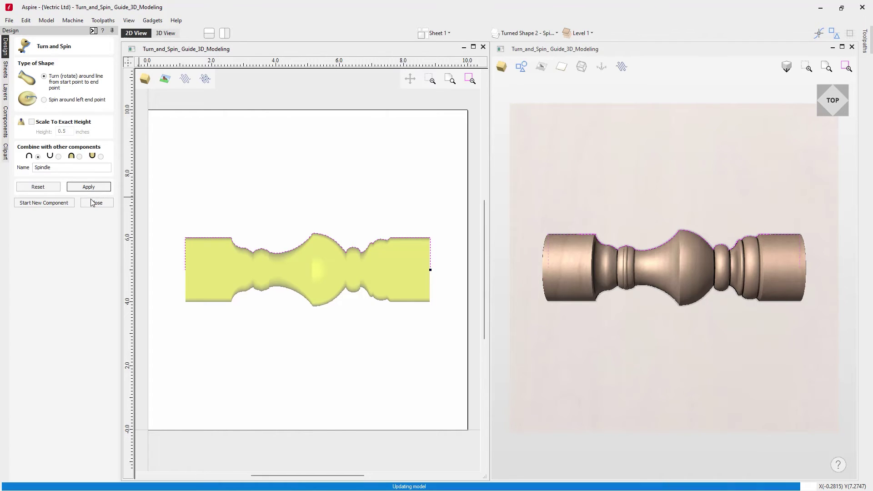
click(95, 203)
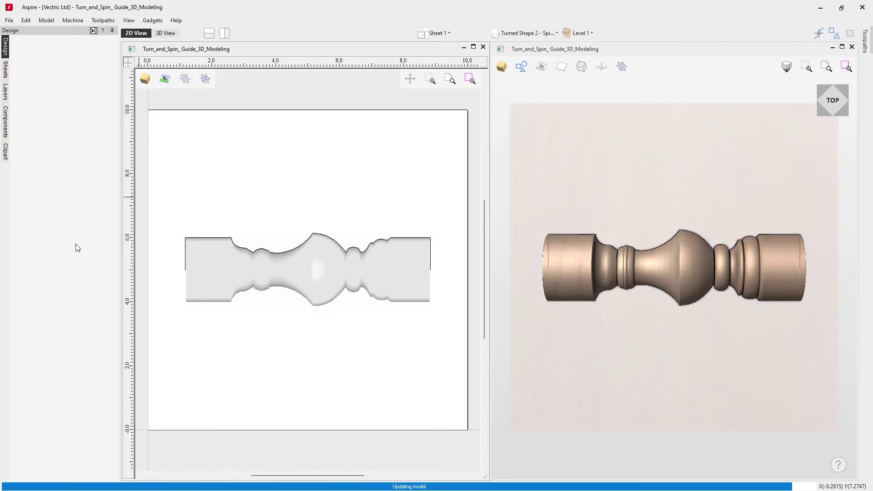
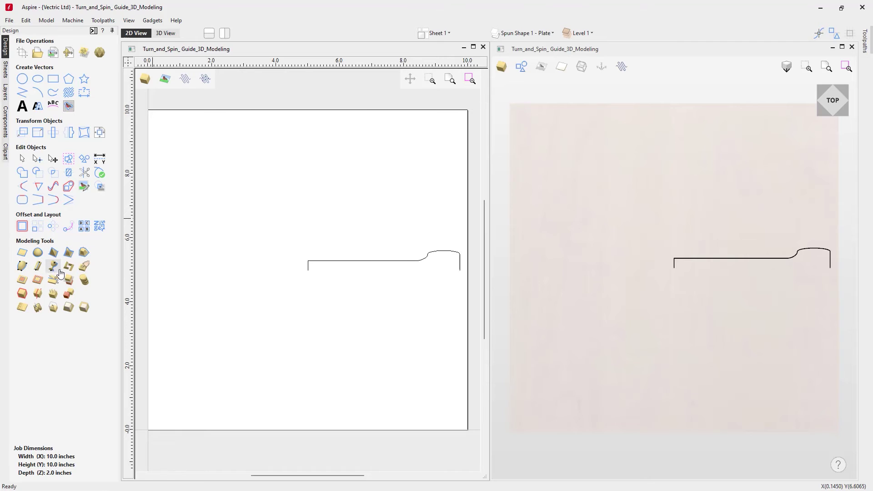
- Spin the open plate profile around its left end point with Turn and Spin, without scaling to an exact height
click(53, 268)
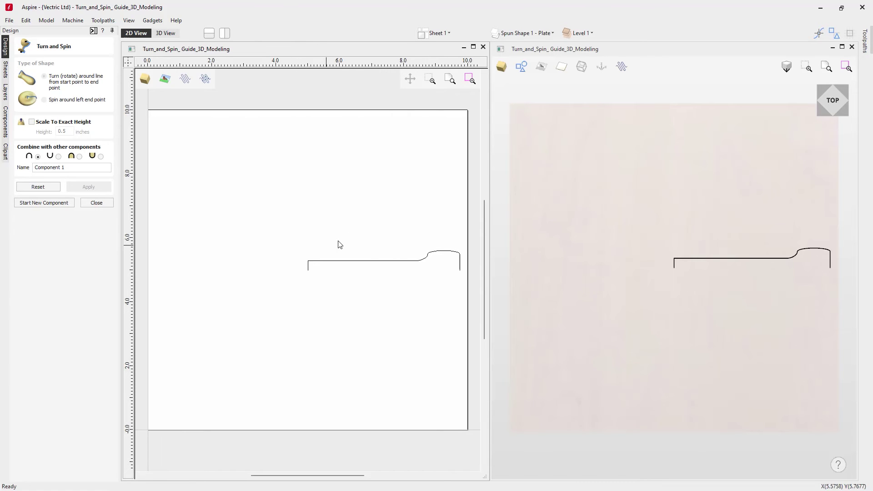
click(333, 261)
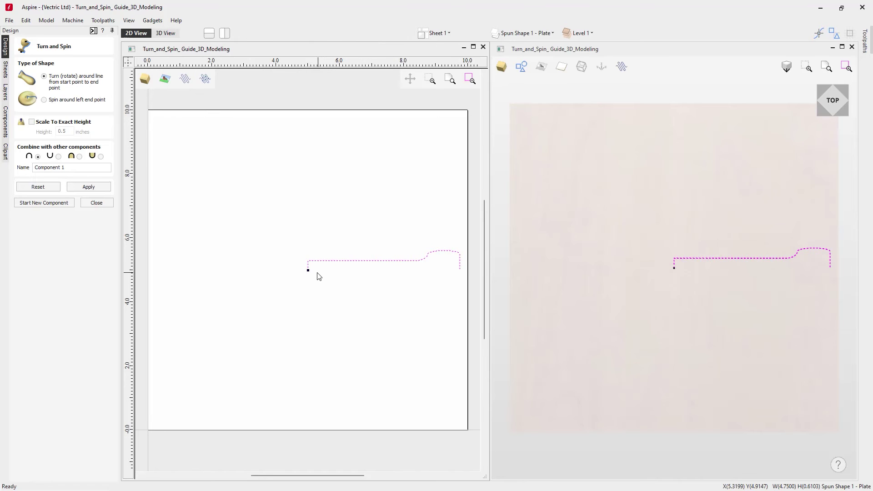
click(44, 100)
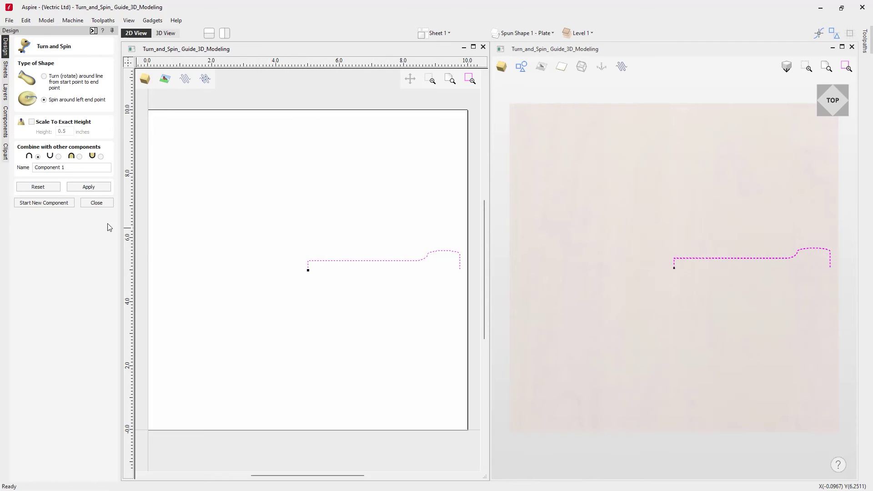
click(98, 190)
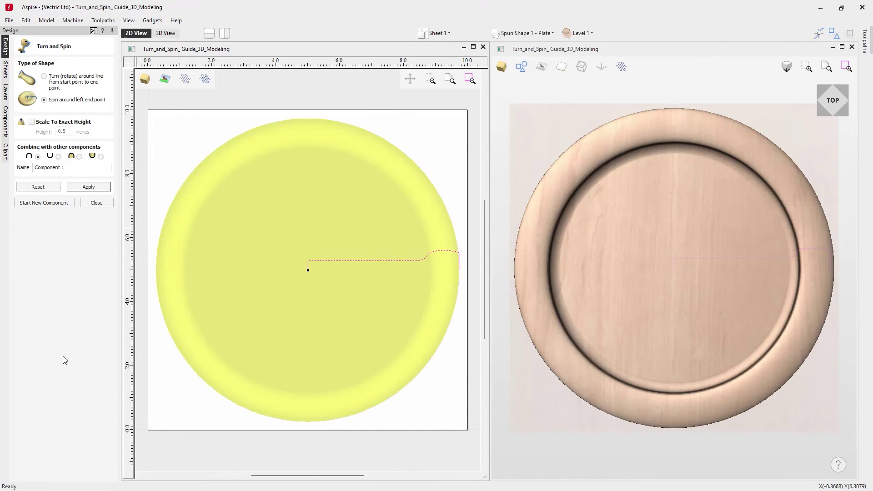
drag(649, 389, 705, 408)
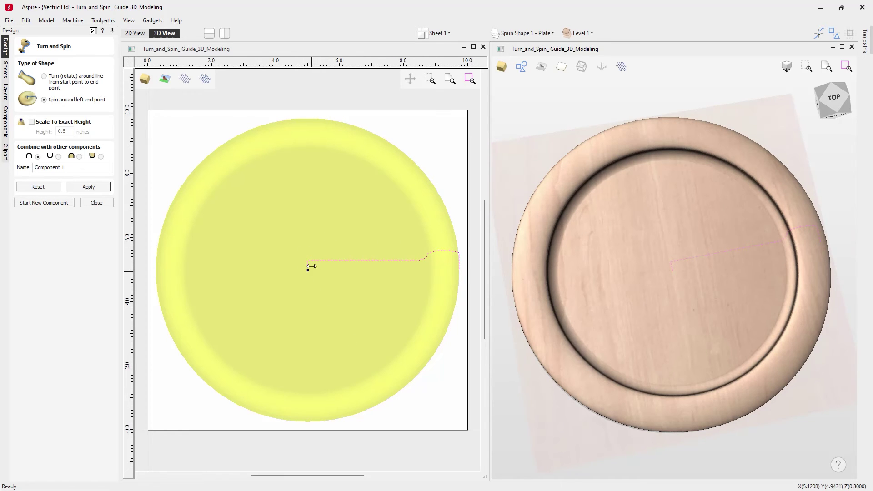
click(838, 96)
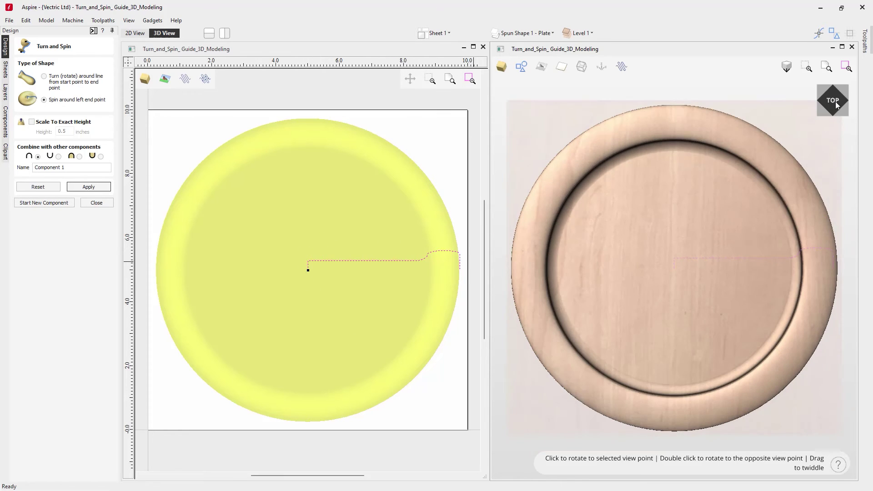
- Name the spun component Plate, apply it and finish the Turn and Spin operation
drag(65, 168, 35, 167)
text(Plate)
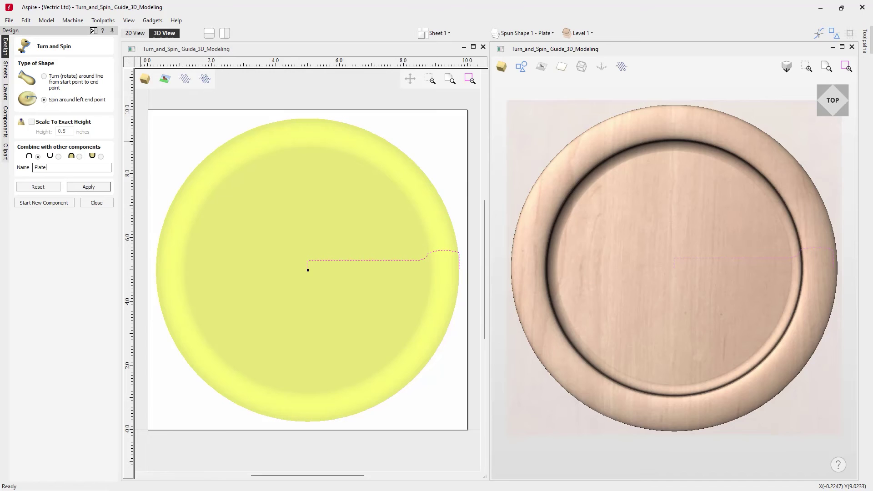
click(89, 186)
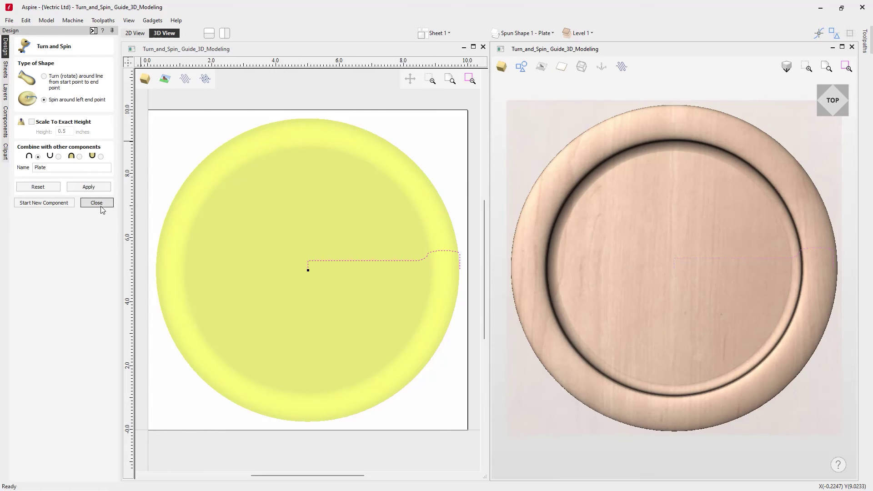
click(96, 203)
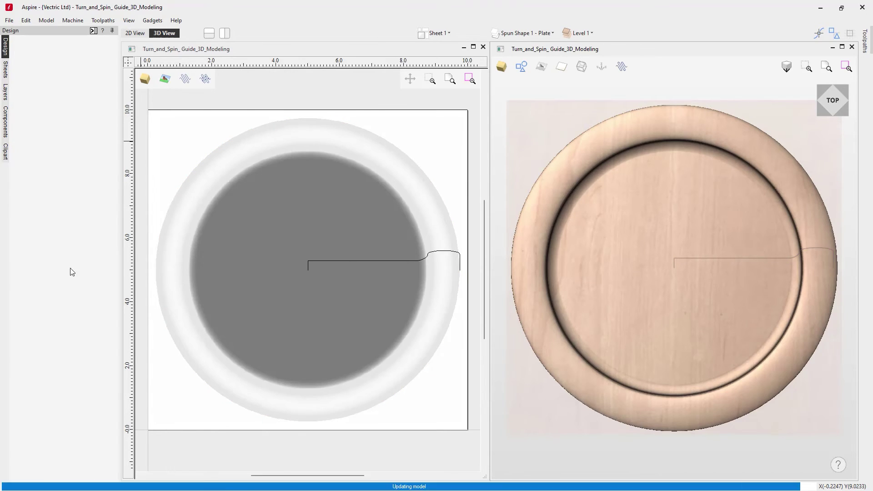
- Hide the Plate component, and show the Spun Shape 2 - Ripple layer as the active one in place of the Spun Shape 1 layer
click(581, 32)
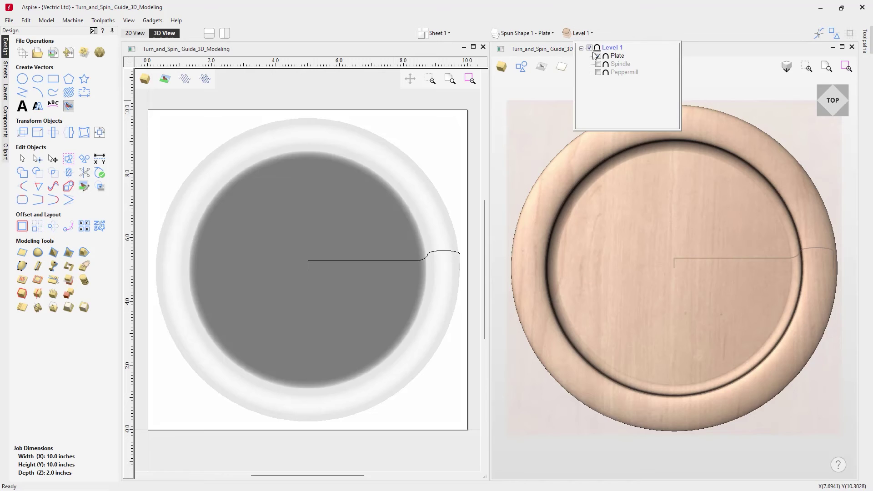
click(598, 56)
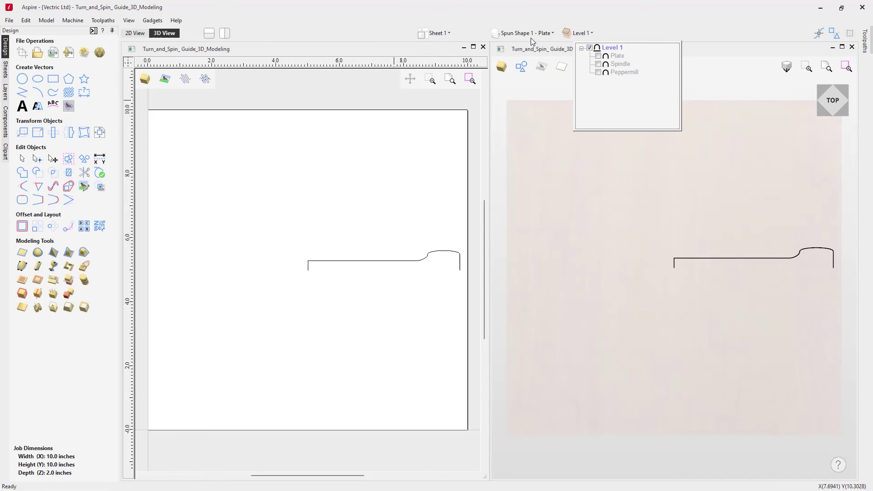
click(527, 33)
click(507, 66)
click(508, 76)
click(538, 77)
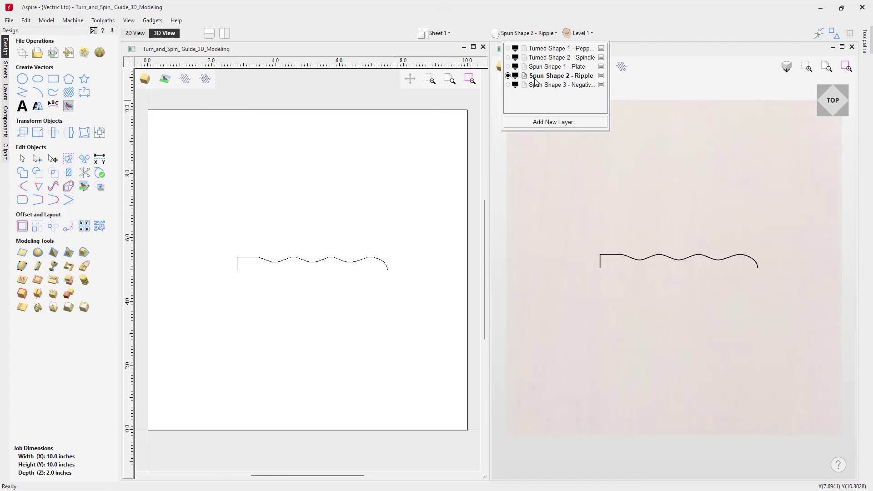
click(409, 214)
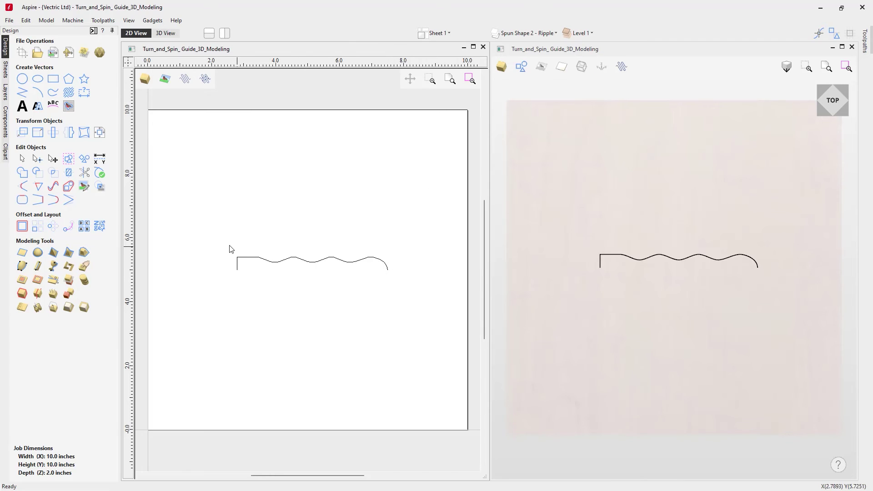
- Try spinning the ripple profile around its left end point, and discard the resulting shape
click(341, 261)
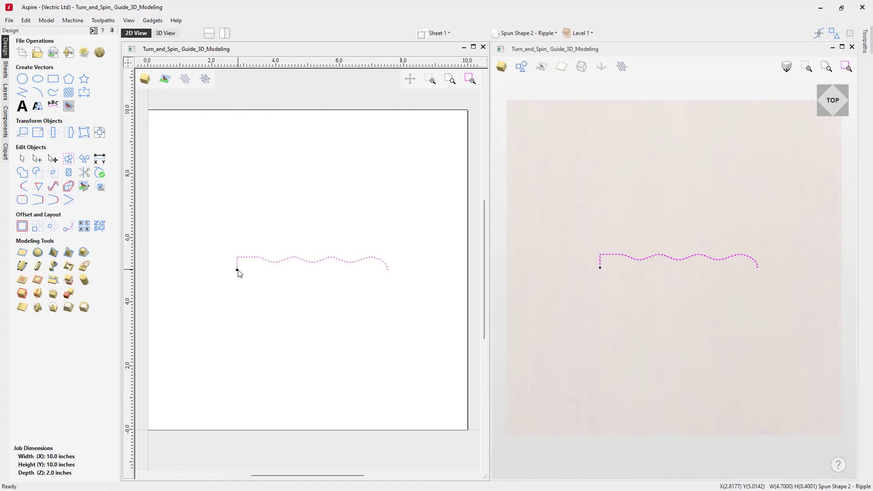
click(54, 269)
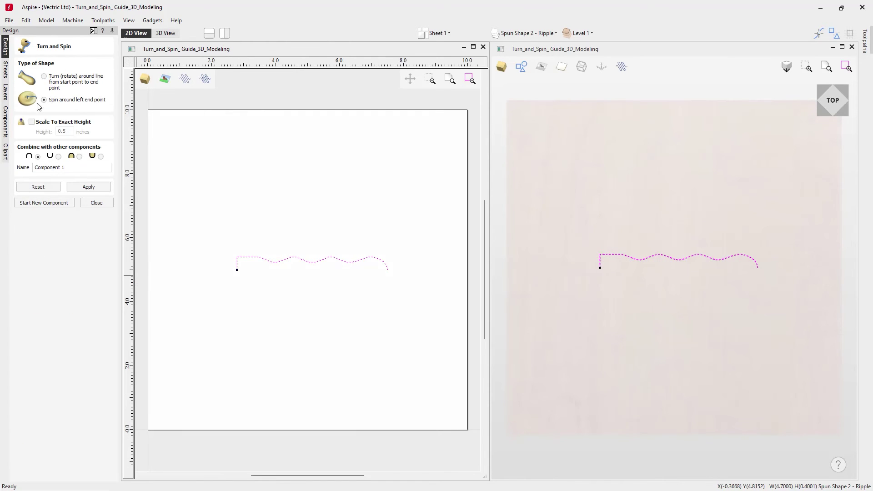
click(92, 189)
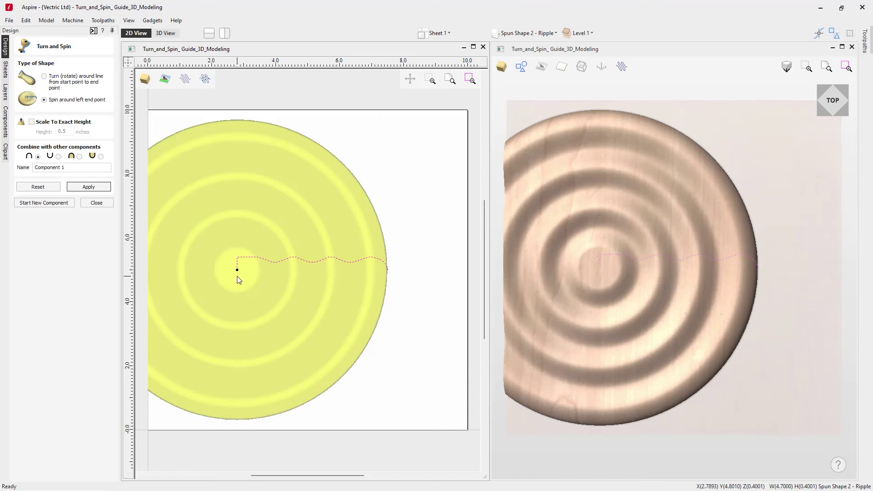
click(38, 189)
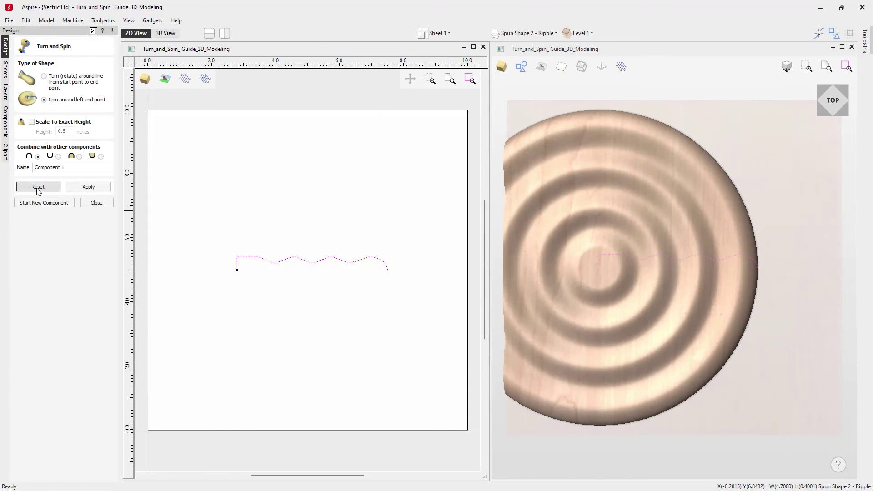
- Move the ripple profile so its left end sits at the centre of the job, and spin it around that end point
click(96, 202)
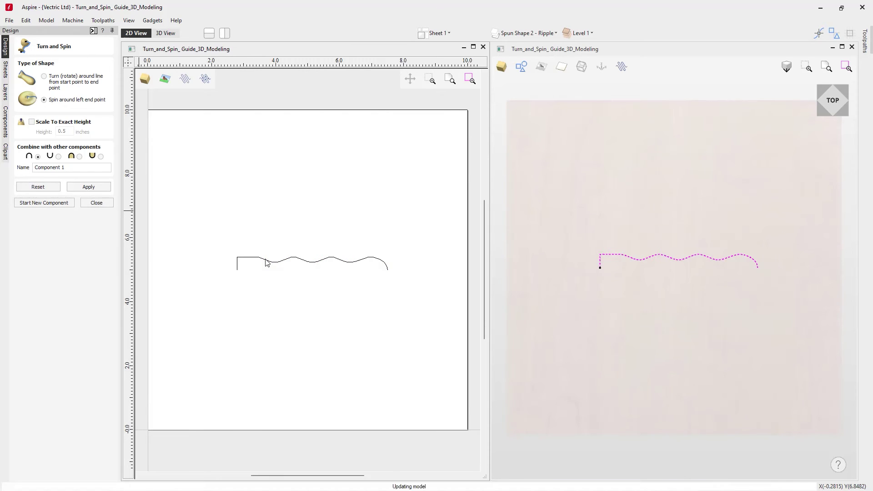
drag(236, 269, 308, 269)
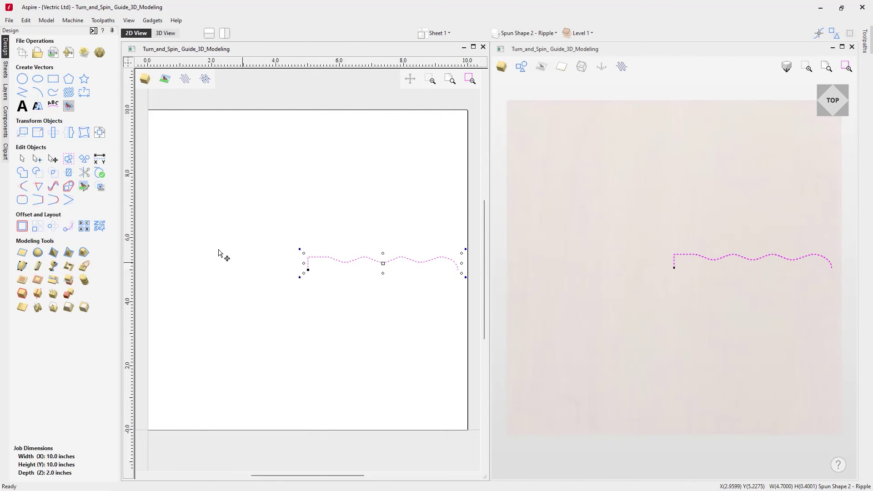
click(53, 266)
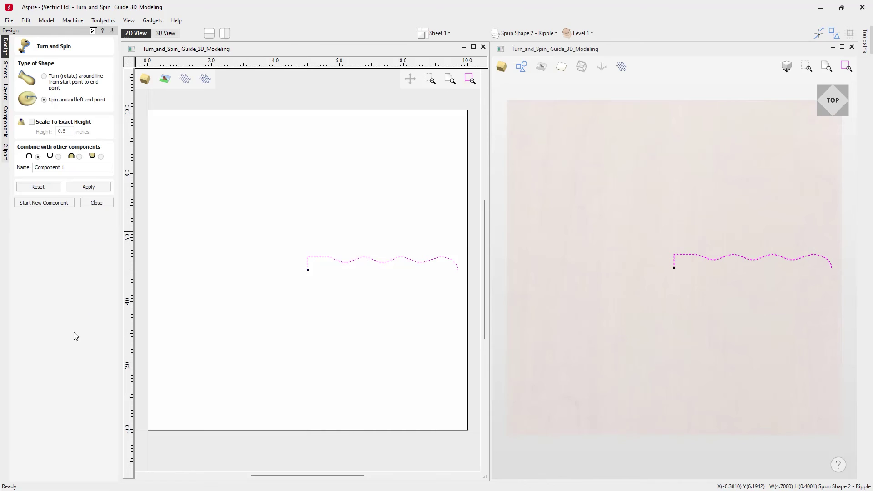
click(87, 187)
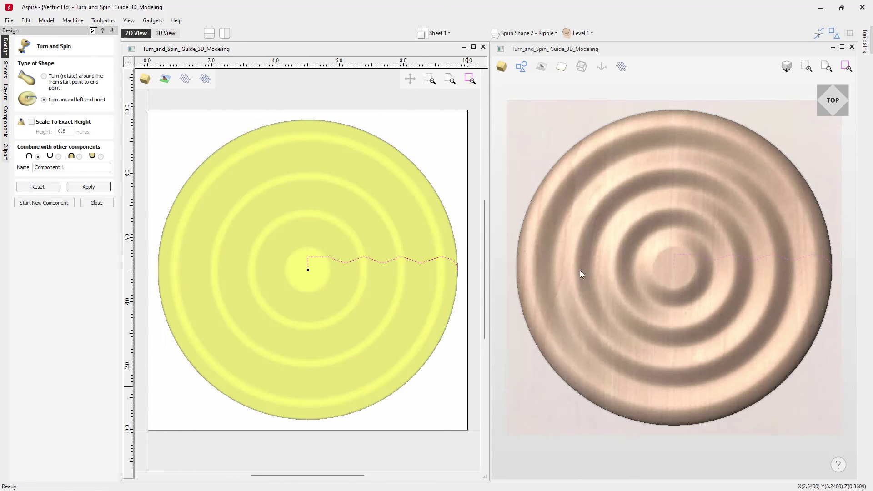
- Name the spun component Ripple, apply it and finish the Turn and Spin operation
drag(66, 168, 35, 167)
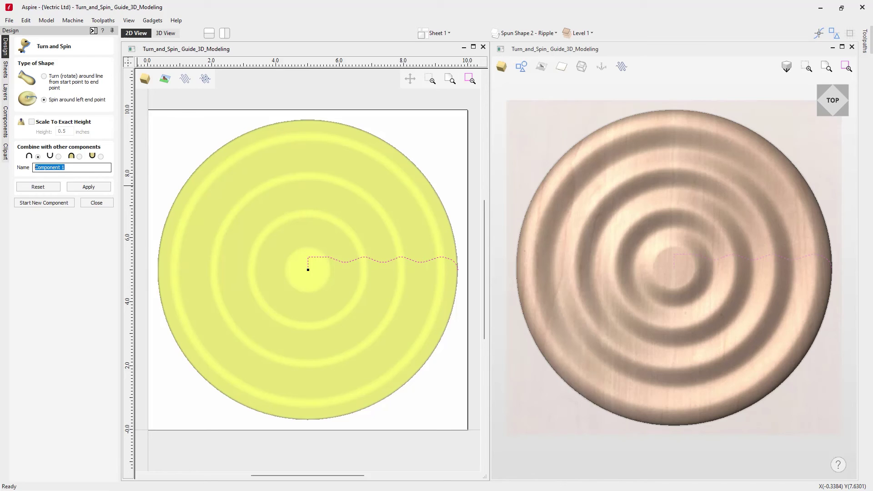
text(R)
click(91, 187)
click(96, 204)
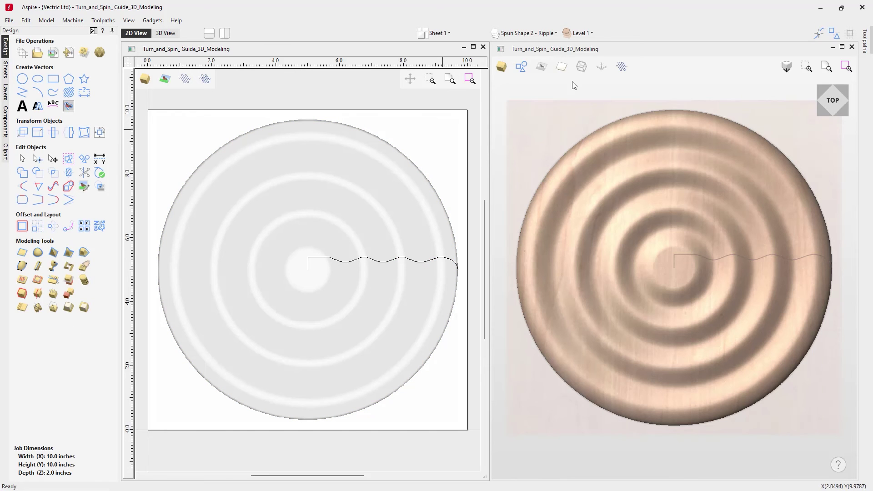
- Hide the Ripple component, and show the Spun Shape 3 layer as the active one in place of the Spun Shape 2 - Ripple layer
click(579, 33)
click(598, 56)
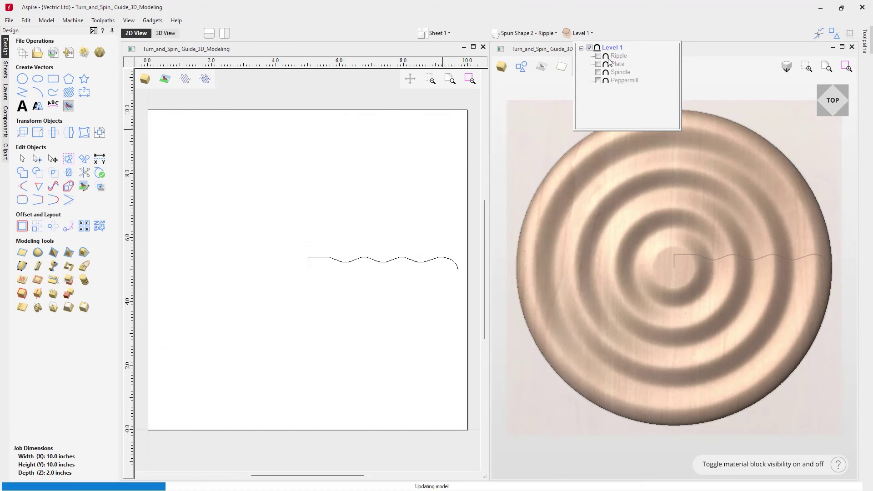
click(527, 33)
click(508, 76)
click(507, 85)
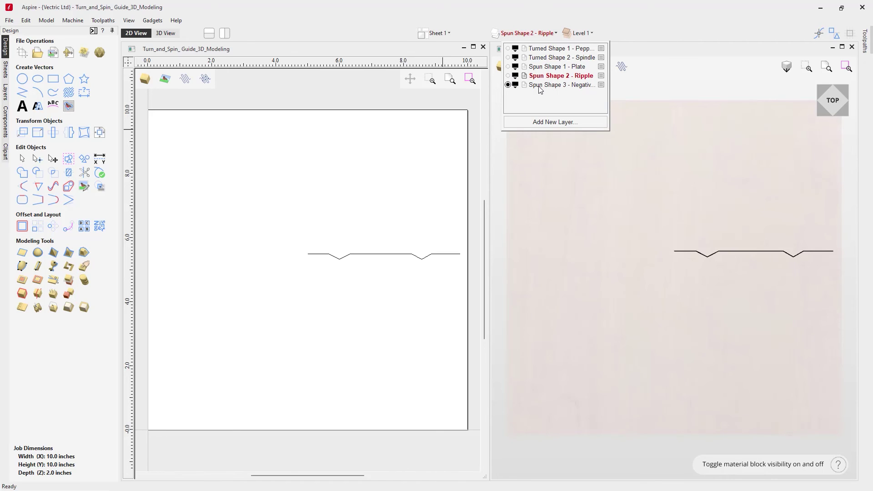
click(380, 211)
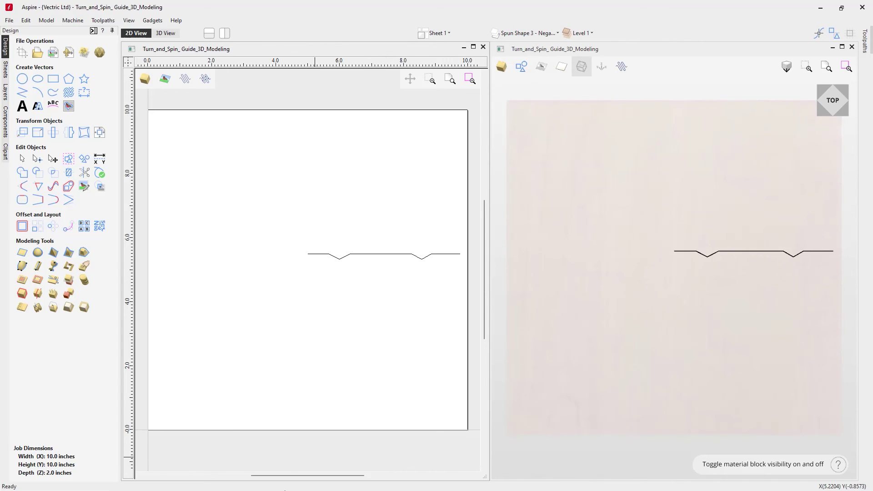
- Try spinning the notched open profile around its left end point, and discard the resulting shape
click(427, 258)
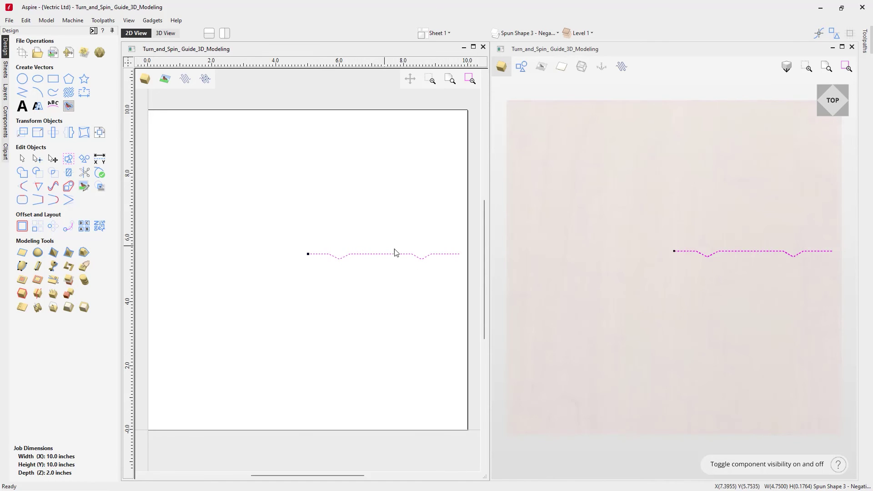
click(53, 269)
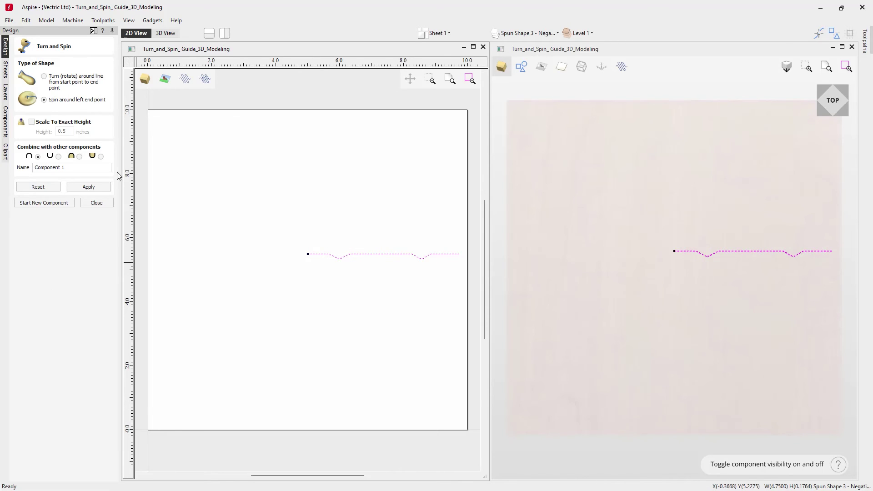
click(89, 187)
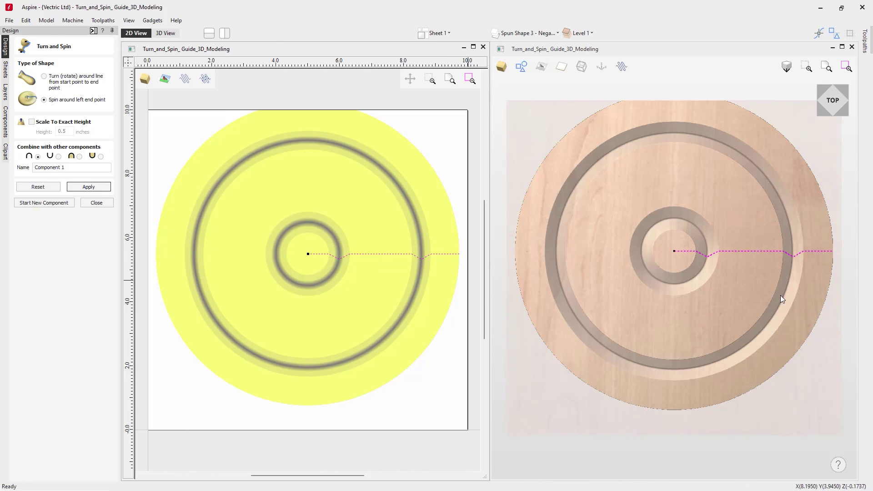
click(37, 187)
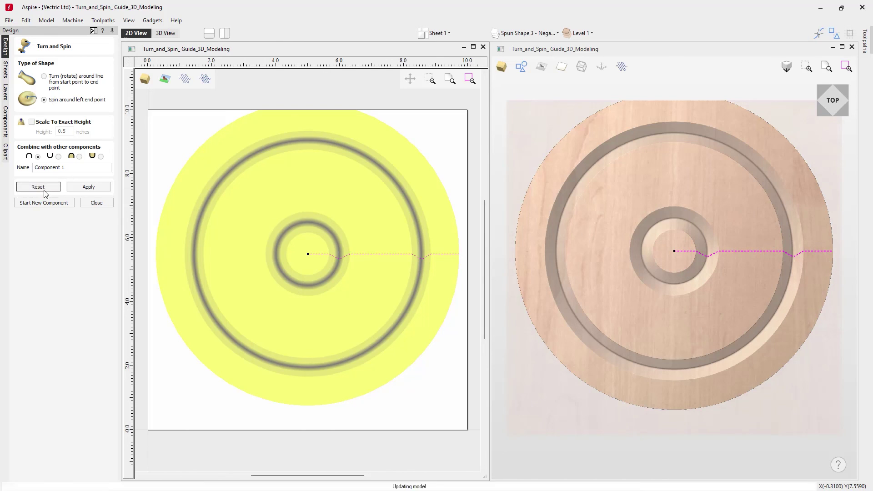
click(97, 202)
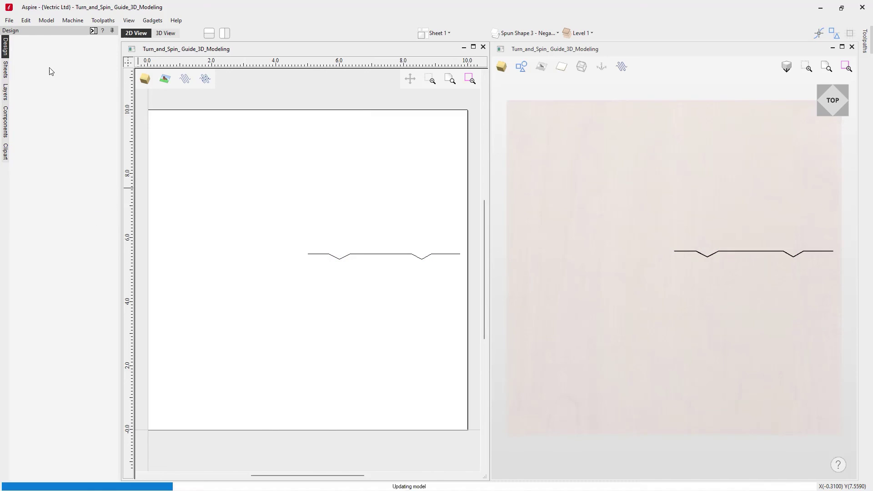
- Draw two separate vertical lines 0.5 inches long, running down from the left and right ends of the notched profile
click(23, 92)
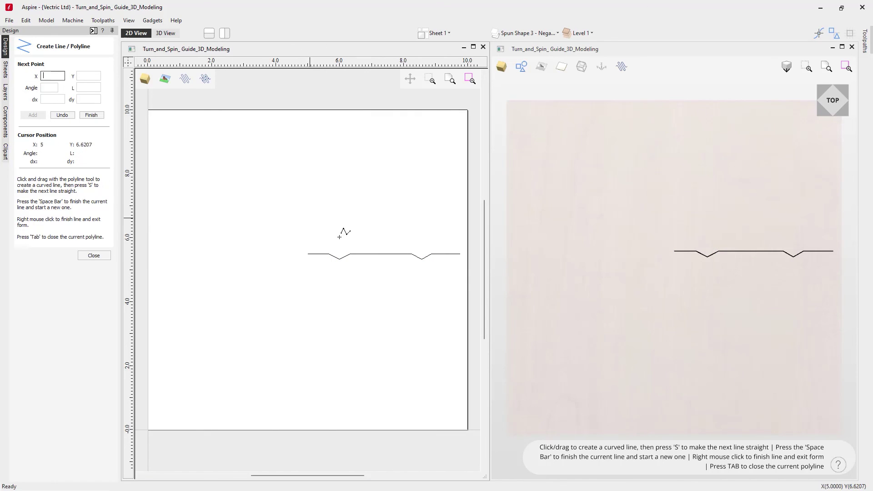
click(307, 254)
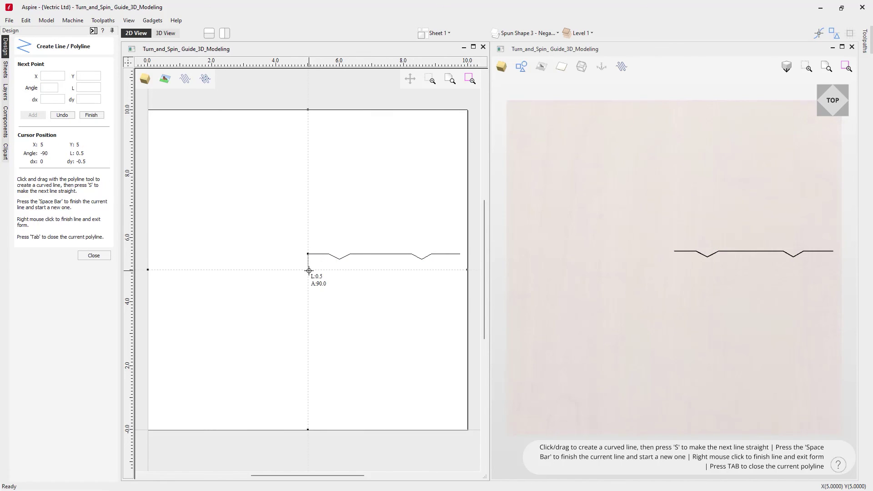
click(308, 269)
key(space)
click(459, 254)
click(460, 269)
key(space)
right_click(455, 285)
- Join the notched profile and the two vertical end lines into a single open vector
drag(468, 287, 293, 222)
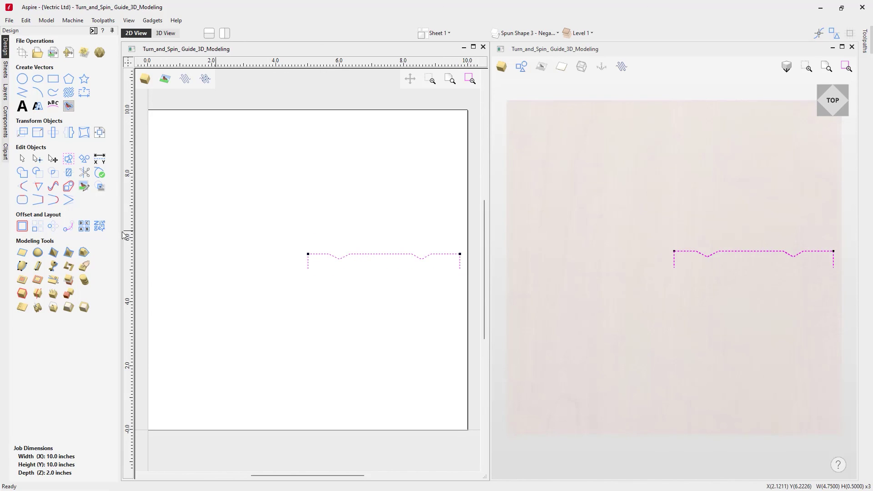
click(22, 200)
click(30, 163)
click(92, 162)
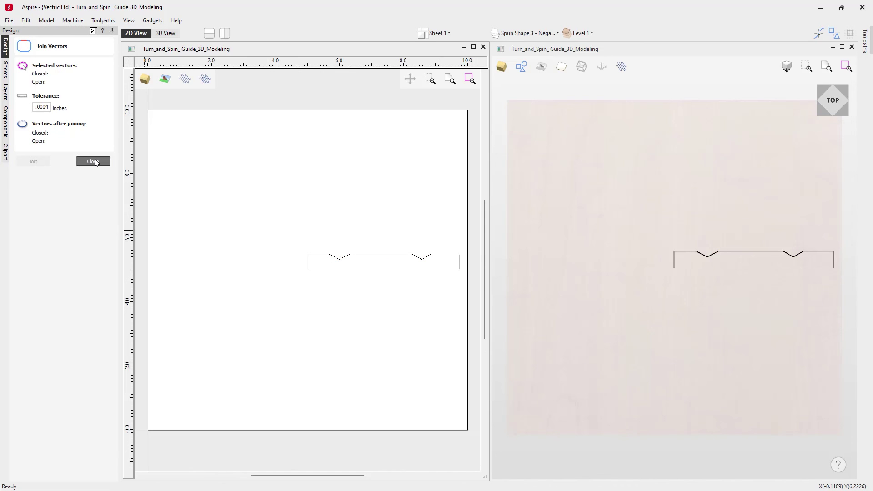
- Spin the joined notched profile around its left end point with Turn and Spin, without scaling to an exact height
click(308, 264)
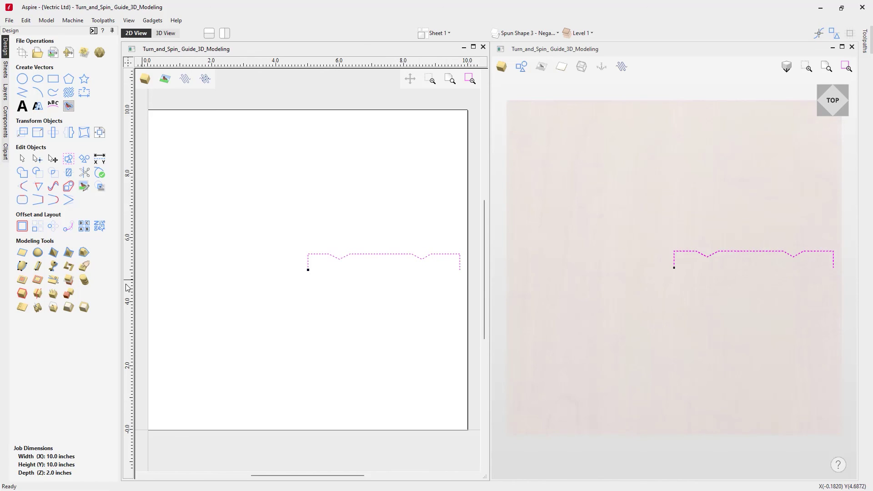
click(55, 267)
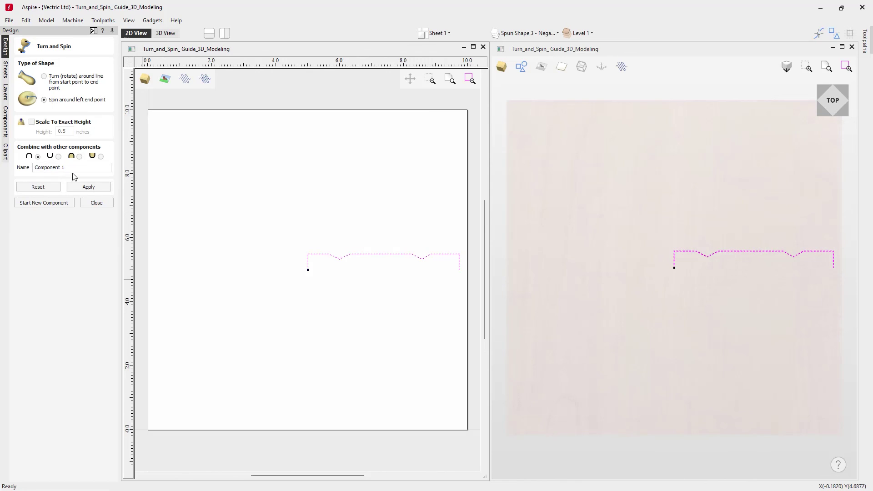
click(85, 190)
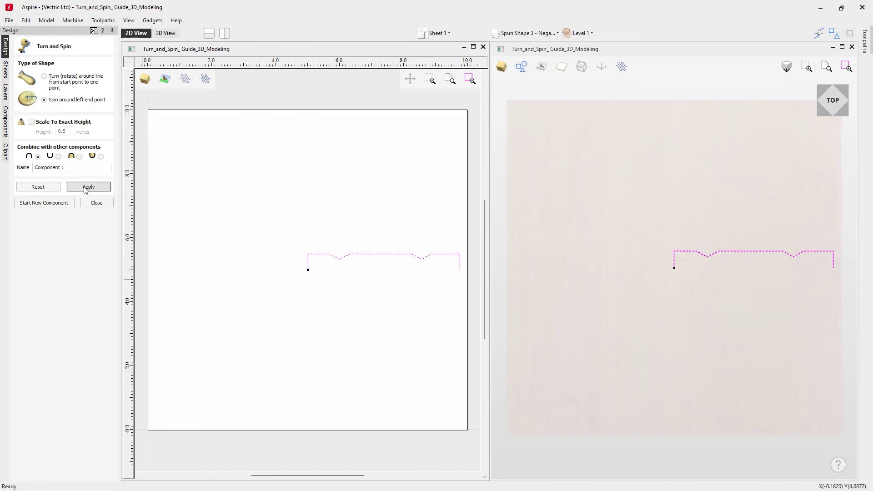